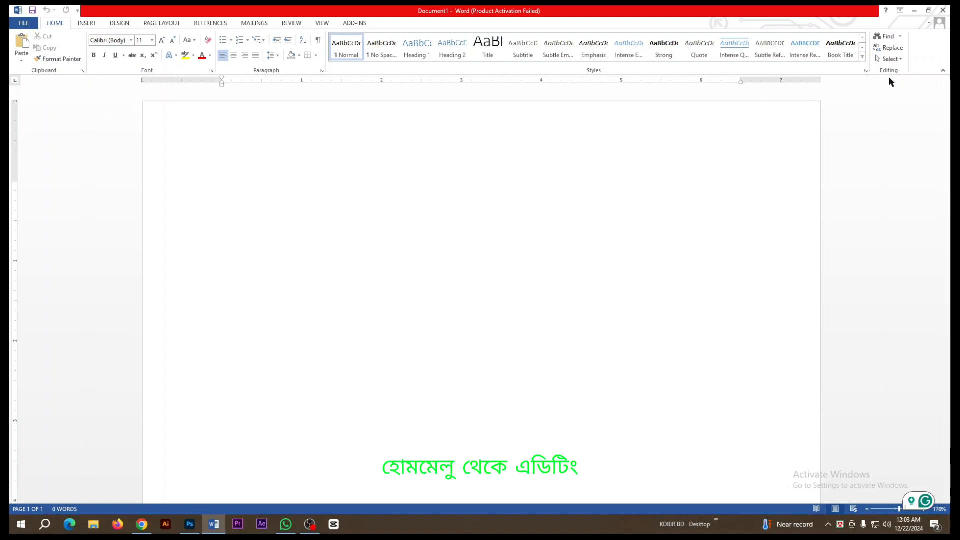
Step: Outline the Find, Replace and Select commands with red rectangles on a screen capture and discard the capture
{"action": "key", "text": "Print"}
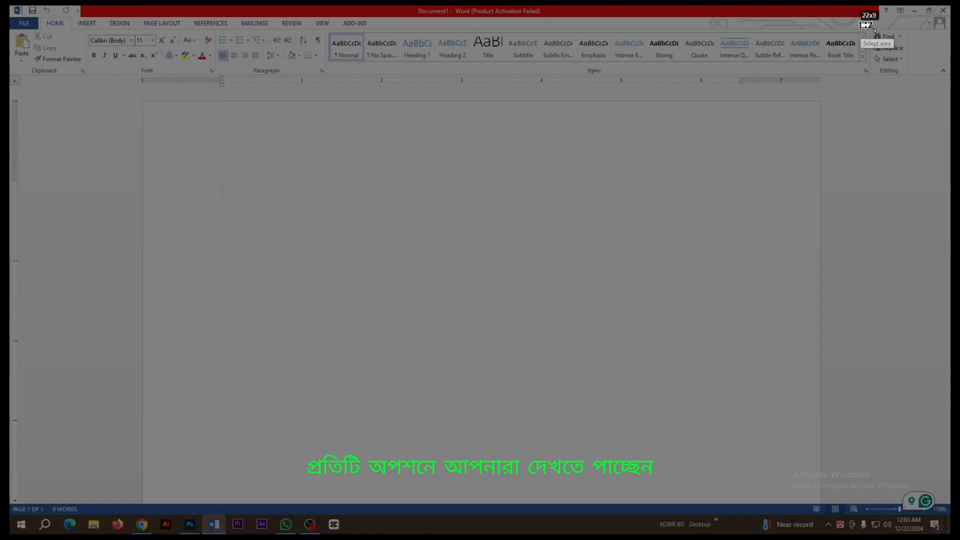
{"action": "left_click_drag", "start_coordinate": [860, 23], "coordinate": [930, 112]}
{"action": "left_click", "coordinate": [939, 57]}
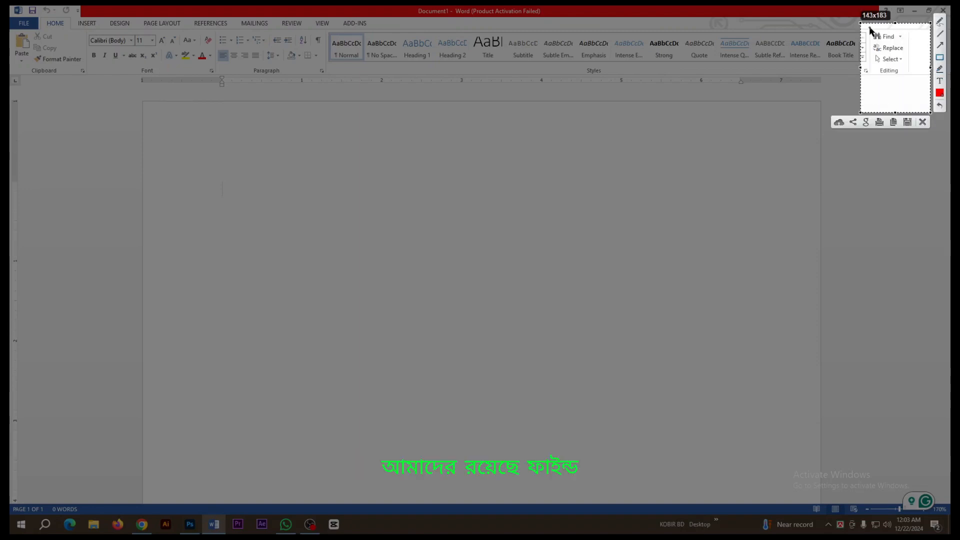
{"action": "mouse_move", "coordinate": [869, 29]}
{"action": "left_mouse_down"}
{"action": "mouse_move", "coordinate": [898, 39]}
{"action": "mouse_move", "coordinate": [887, 52]}
{"action": "mouse_move", "coordinate": [909, 53]}
{"action": "mouse_move", "coordinate": [908, 64]}
{"action": "left_mouse_up"}
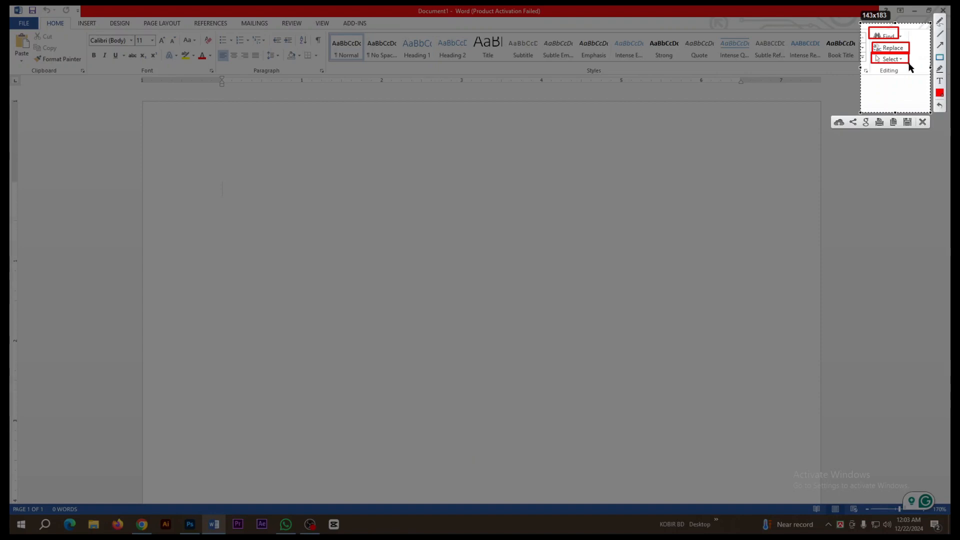
{"action": "key", "text": "Escape"}
Step: Review the options offered by the Select command, including Select All and Selection Pane, without choosing any
{"action": "left_click", "coordinate": [903, 60]}
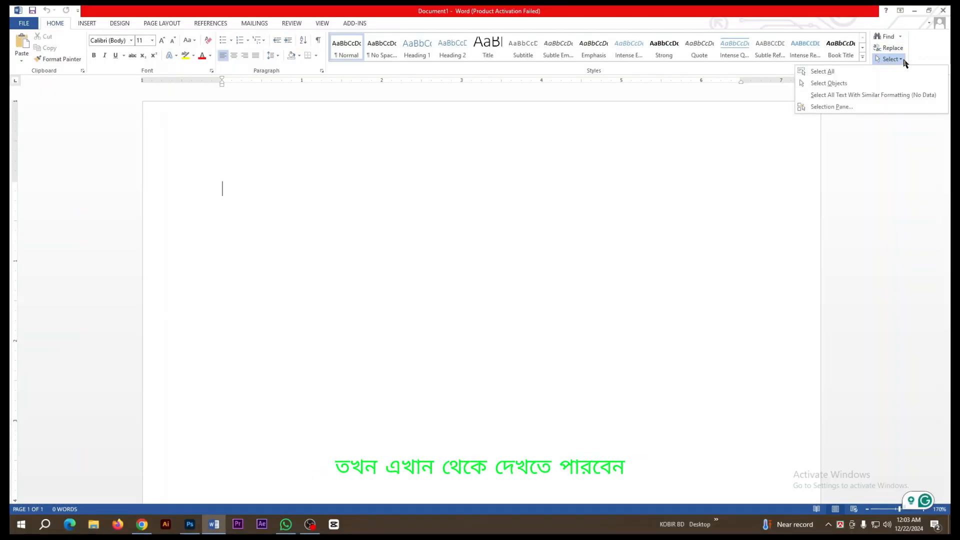
{"action": "key", "text": "Print"}
{"action": "left_click_drag", "start_coordinate": [807, 65], "coordinate": [850, 74]}
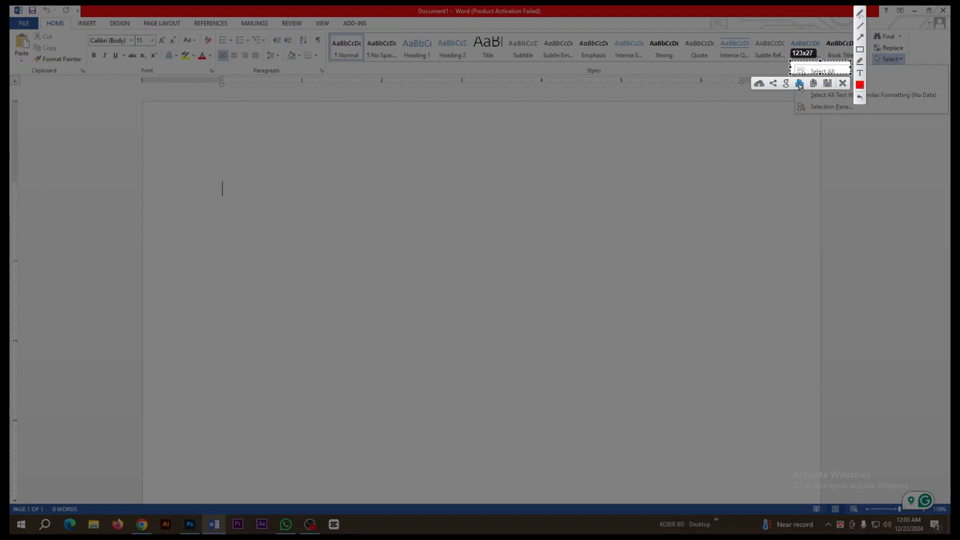
{"action": "key", "text": "Escape"}
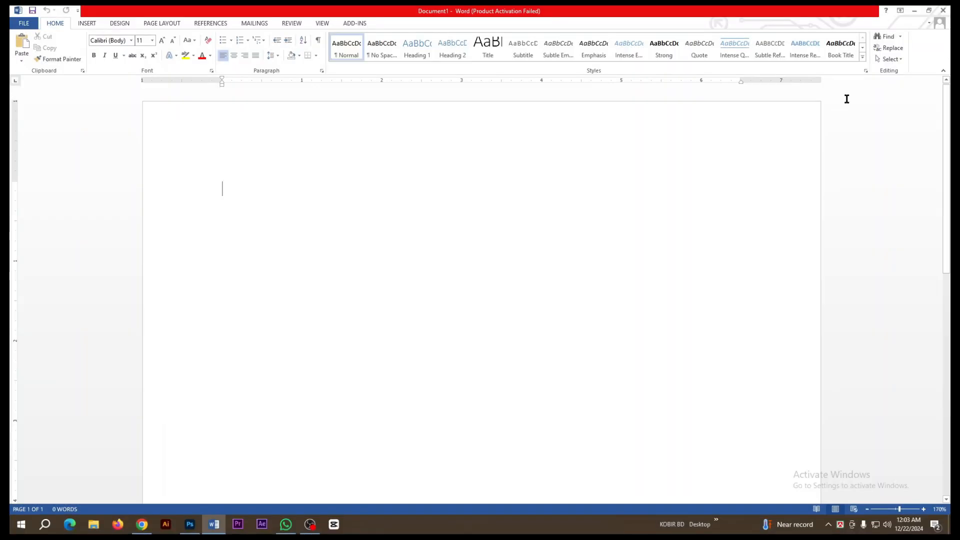
{"action": "left_click", "coordinate": [889, 59]}
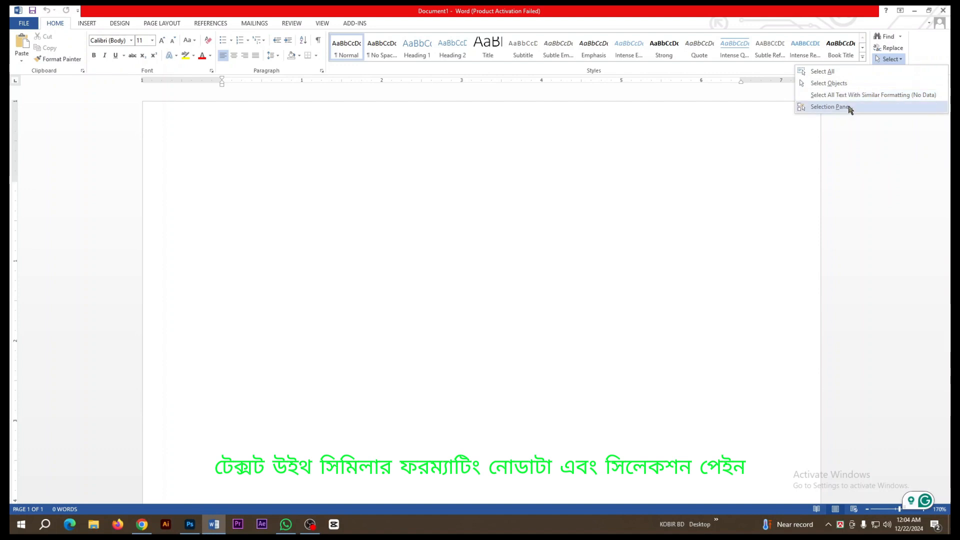
{"action": "left_click", "coordinate": [208, 155]}
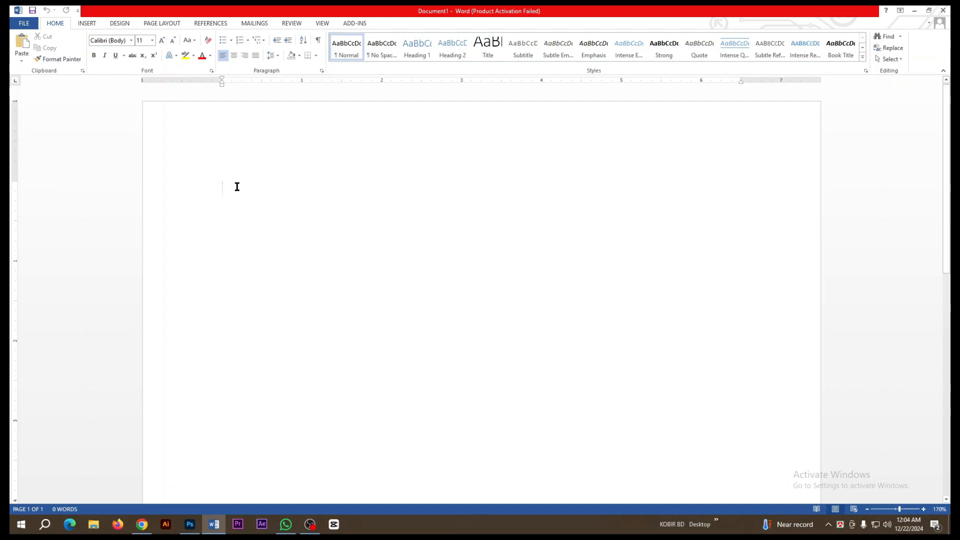
Step: Open the recent document Class No 5
{"action": "left_click", "coordinate": [23, 23]}
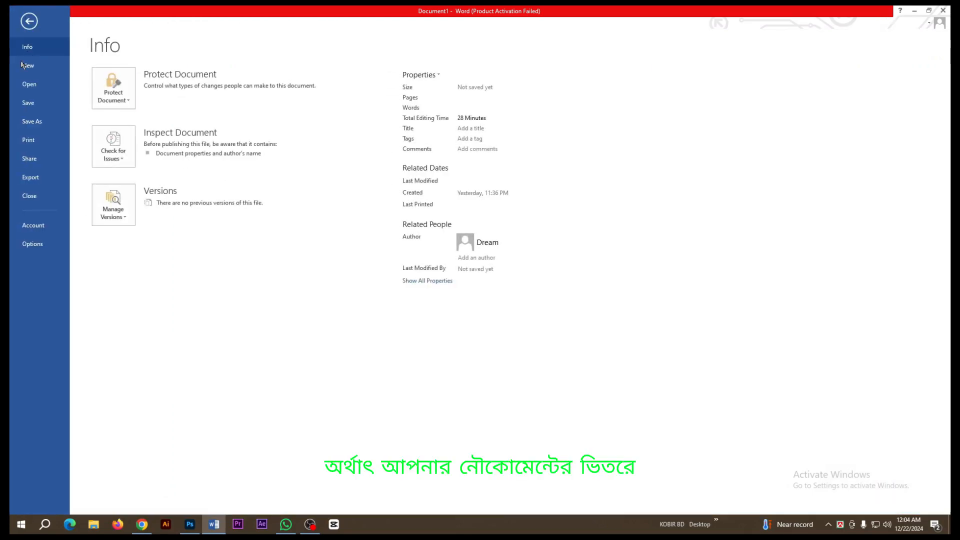
{"action": "left_click", "coordinate": [14, 83]}
{"action": "left_click", "coordinate": [312, 102]}
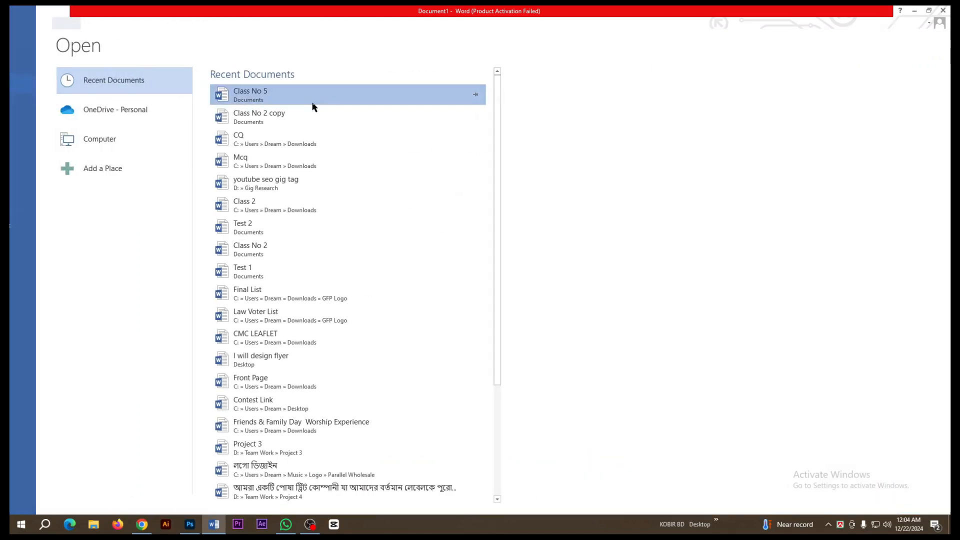
Step: Look through the document's text and use Find to search it for the word "Freelance"
{"action": "scroll", "coordinate": [621, 262], "scroll_direction": "down", "scroll_amount": 3}
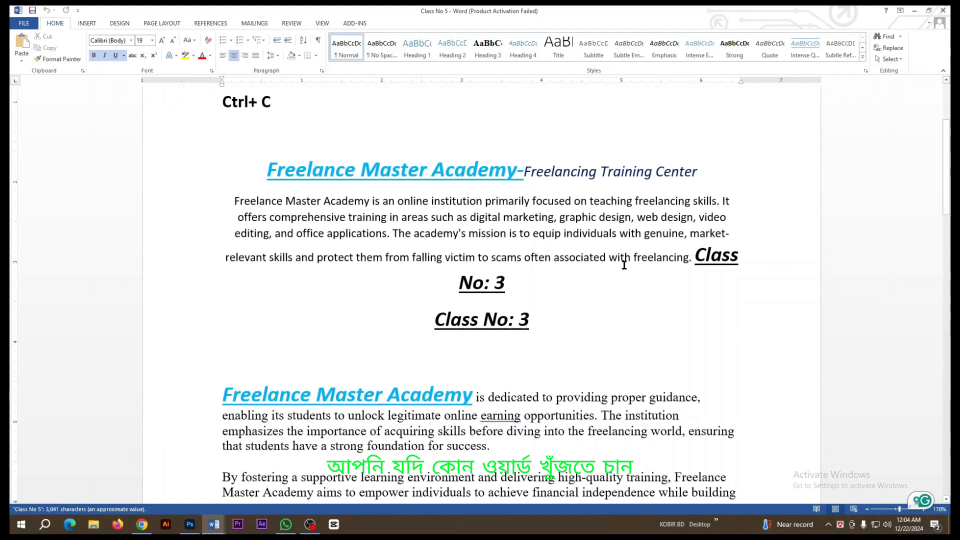
{"action": "scroll", "coordinate": [615, 263], "scroll_direction": "down", "scroll_amount": 2}
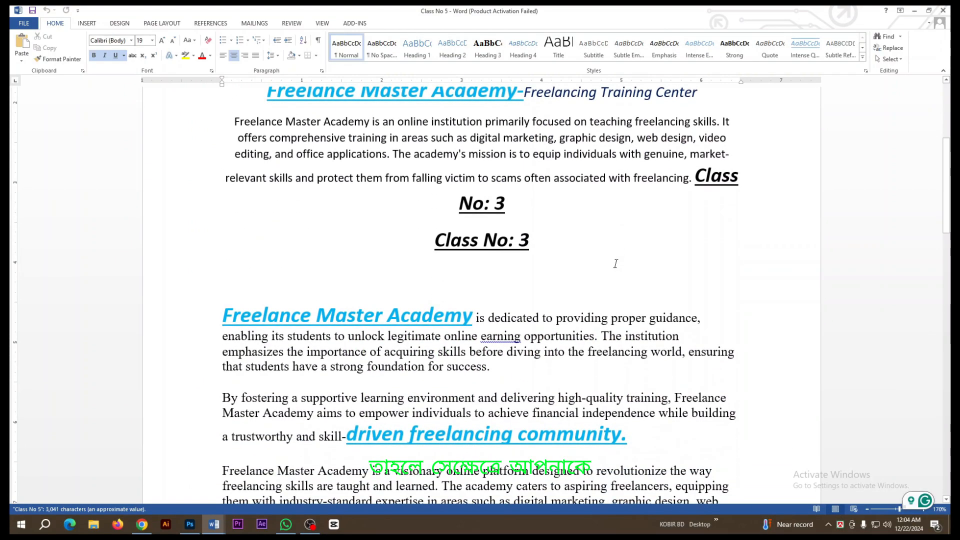
{"action": "scroll", "coordinate": [615, 263], "scroll_direction": "down", "scroll_amount": 12}
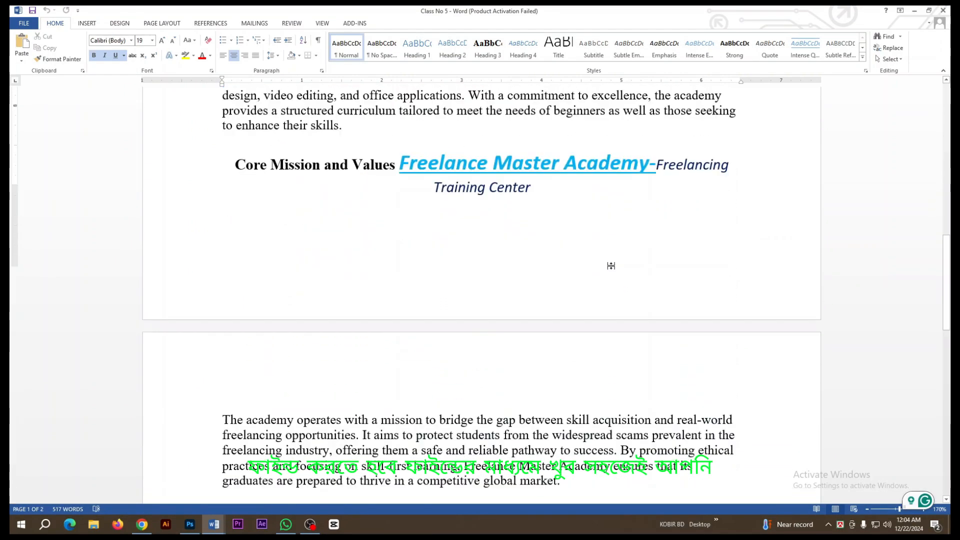
{"action": "scroll", "coordinate": [610, 266], "scroll_direction": "down", "scroll_amount": 6}
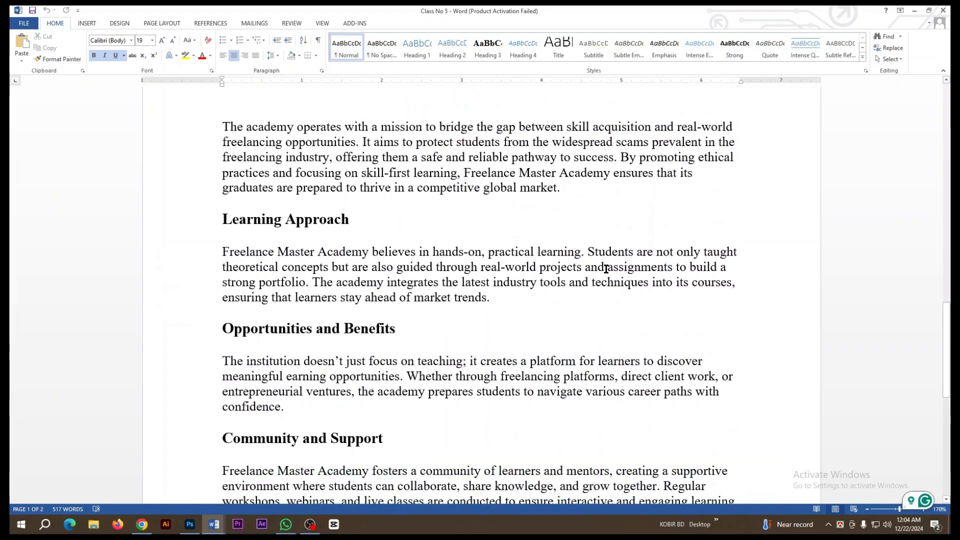
{"action": "scroll", "coordinate": [605, 269], "scroll_direction": "down", "scroll_amount": 1}
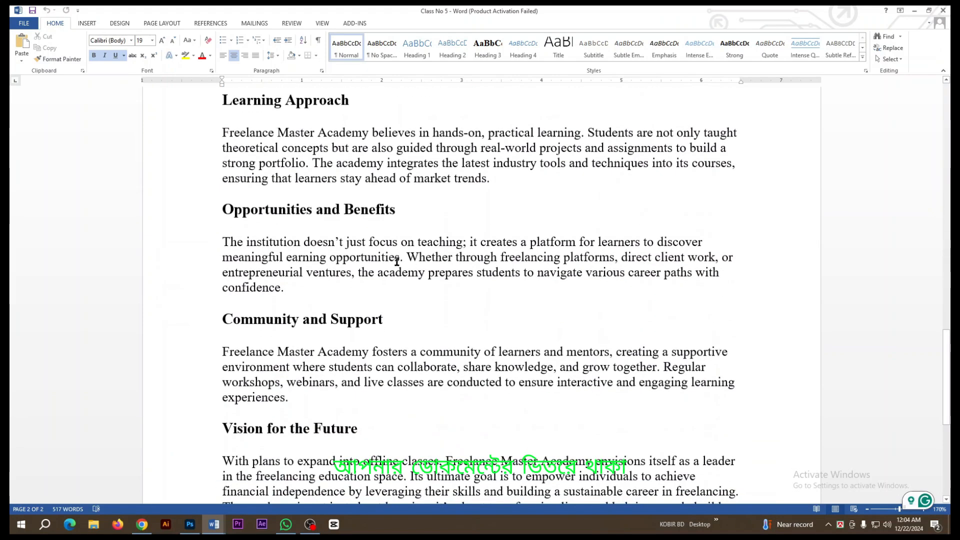
{"action": "left_click", "coordinate": [881, 39]}
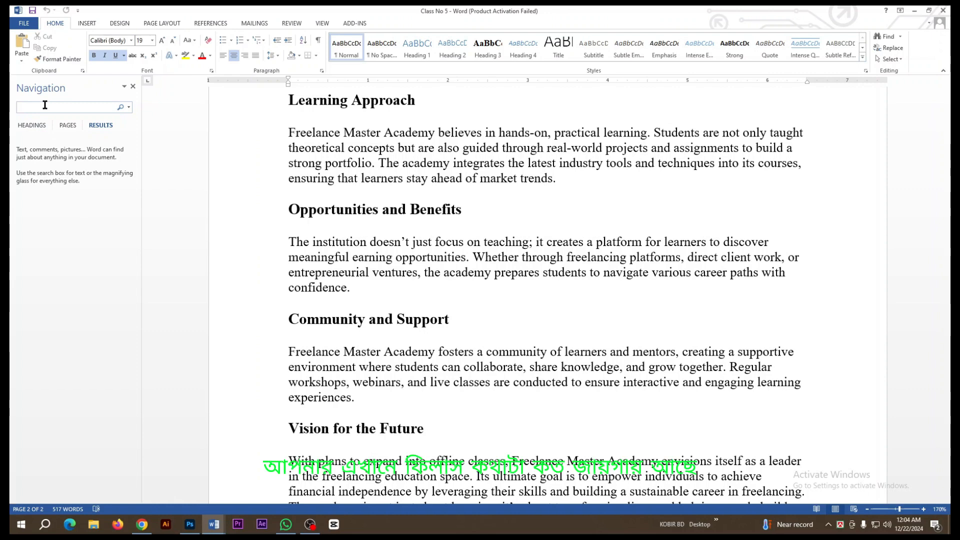
{"action": "type", "text": "F"}
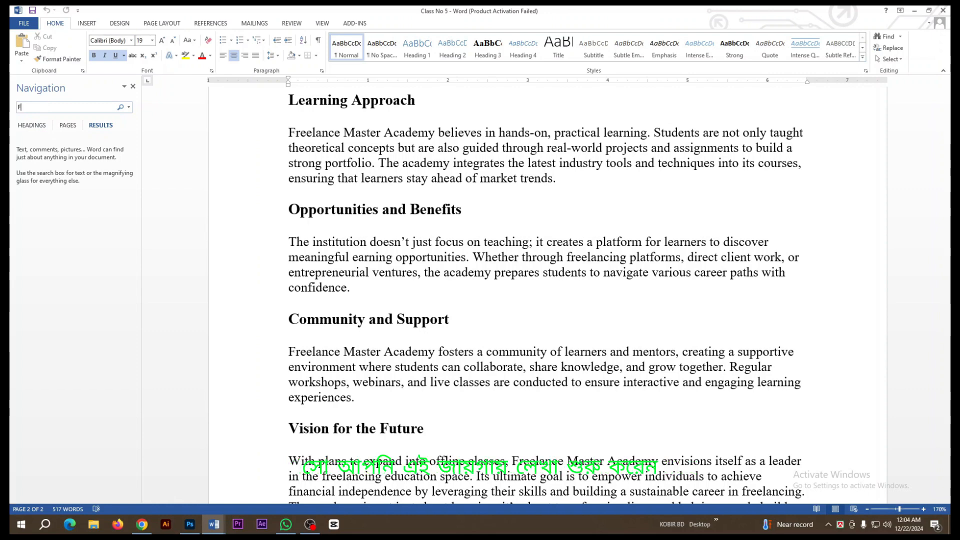
{"action": "type", "text": "re"}
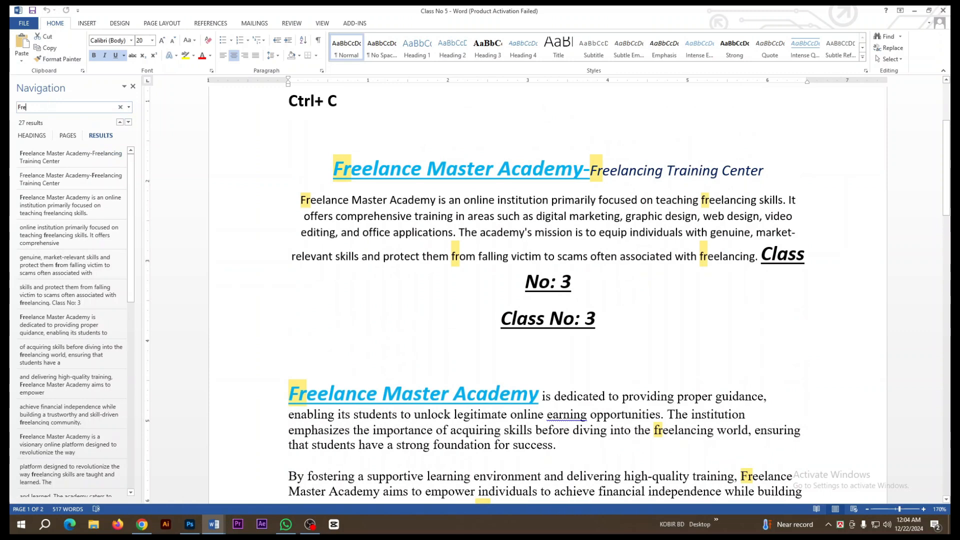
{"action": "type", "text": "elance"}
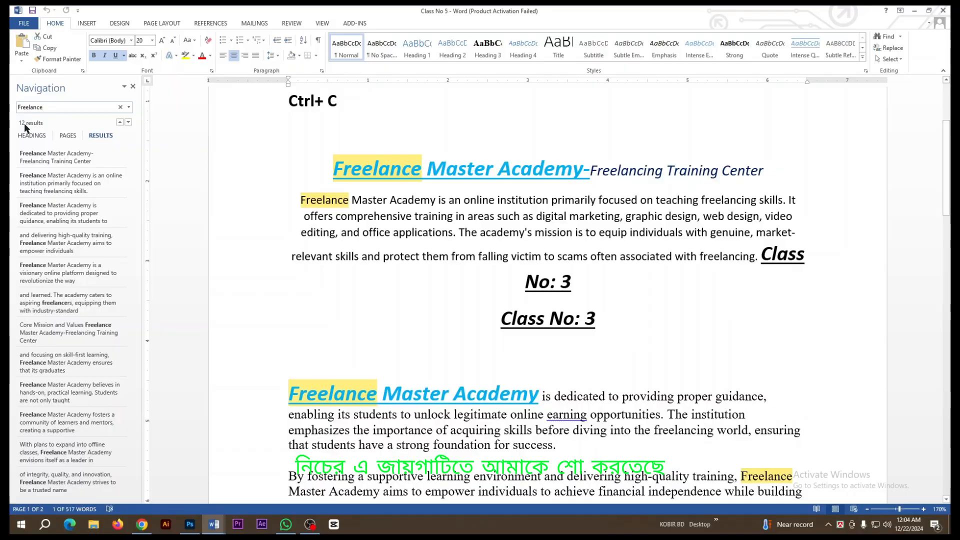
Step: Frame the search result count on a screen capture, discard the capture and return to the document
{"action": "key", "text": "Print"}
{"action": "left_click_drag", "start_coordinate": [12, 114], "coordinate": [69, 131]}
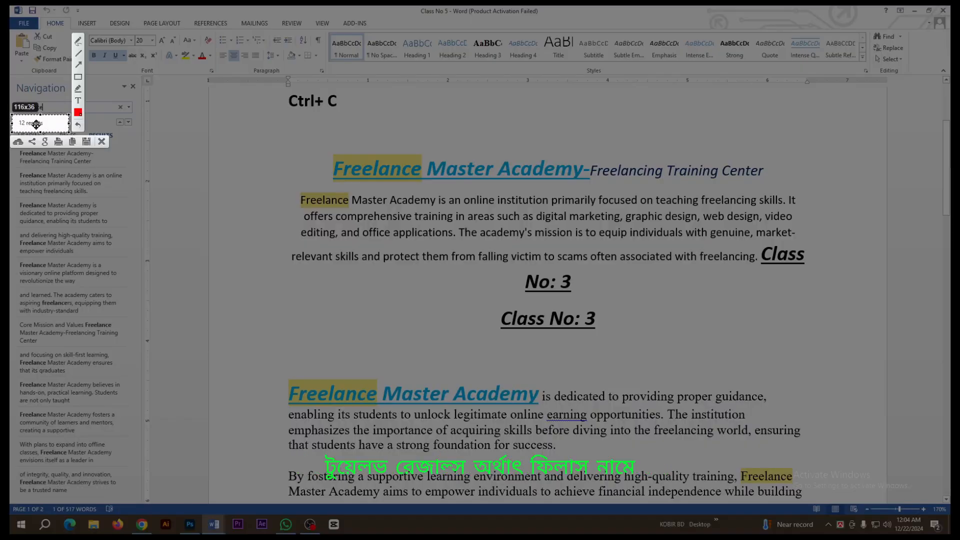
{"action": "key", "text": "Escape"}
{"action": "key", "text": "Escape"}
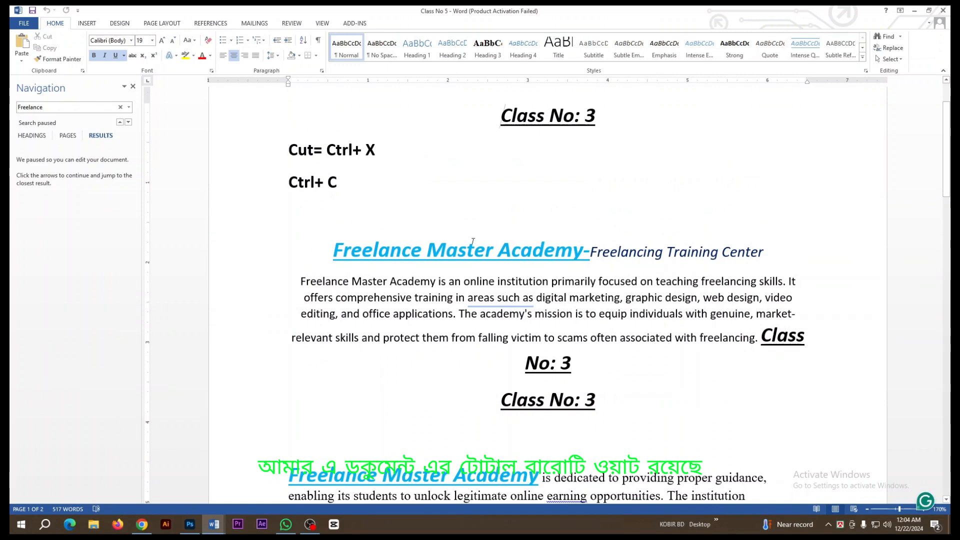
Step: Rerun the "Freelance" search, examine the highlighted matches throughout the document and clear the search
{"action": "scroll", "coordinate": [474, 238], "scroll_direction": "down", "scroll_amount": 3}
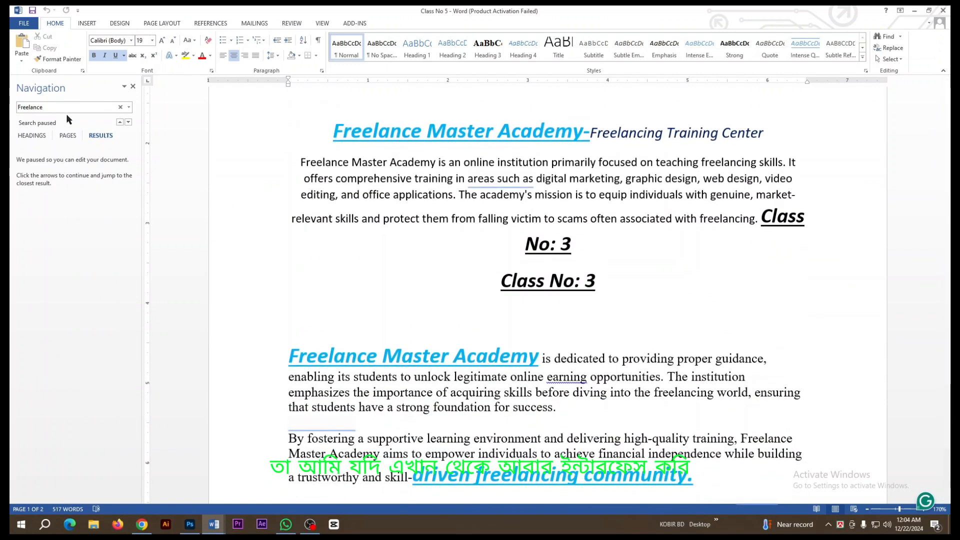
{"action": "left_click", "coordinate": [67, 109]}
{"action": "key", "text": "Return"}
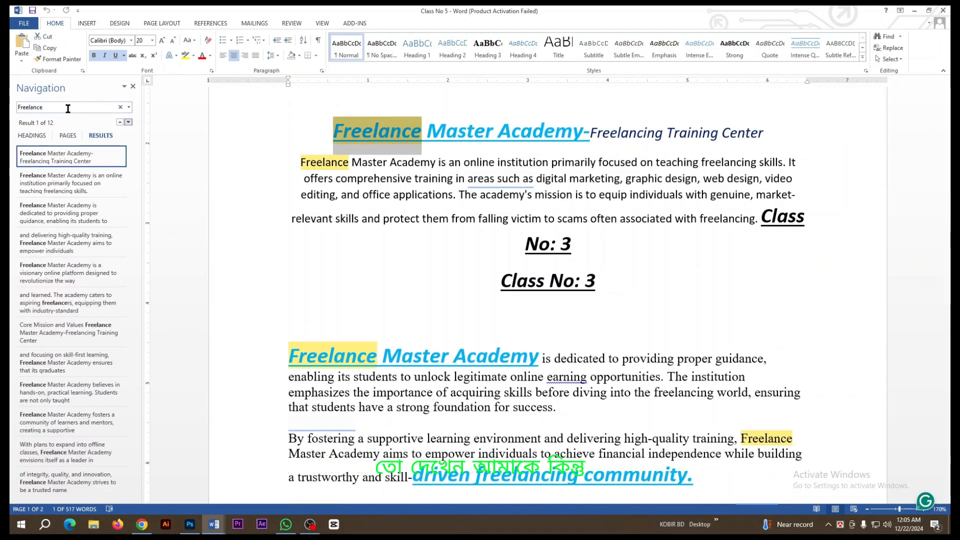
{"action": "scroll", "coordinate": [392, 216], "scroll_direction": "down", "scroll_amount": 4}
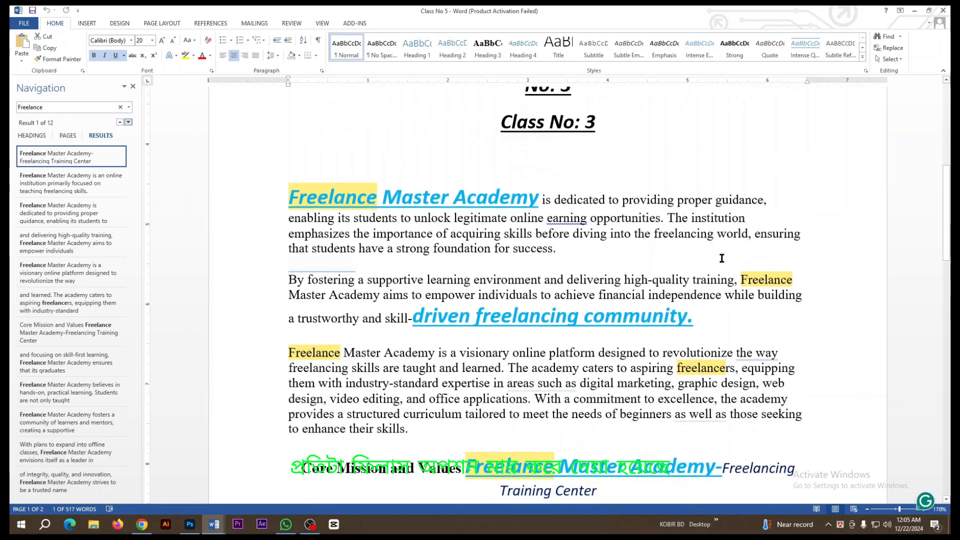
{"action": "scroll", "coordinate": [409, 331], "scroll_direction": "down", "scroll_amount": 4}
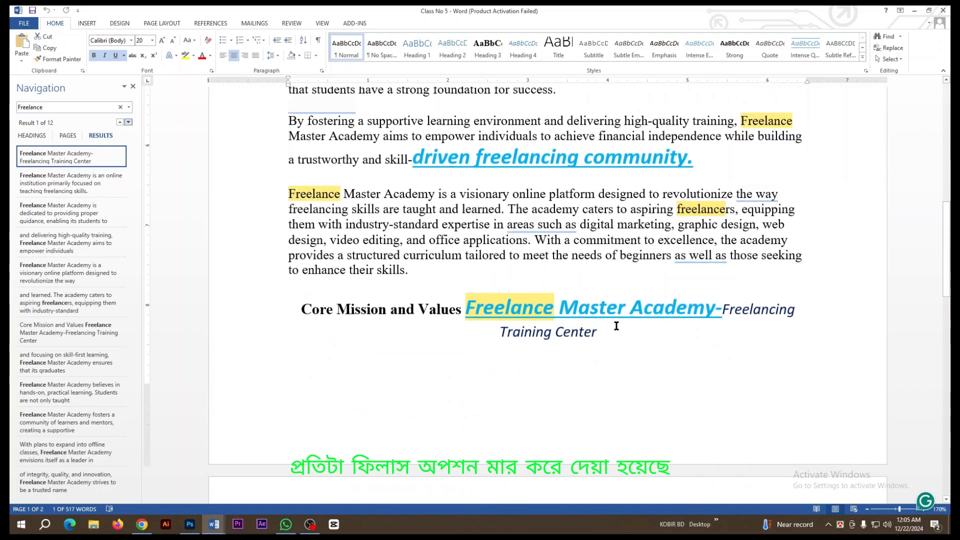
{"action": "scroll", "coordinate": [616, 326], "scroll_direction": "down", "scroll_amount": 10}
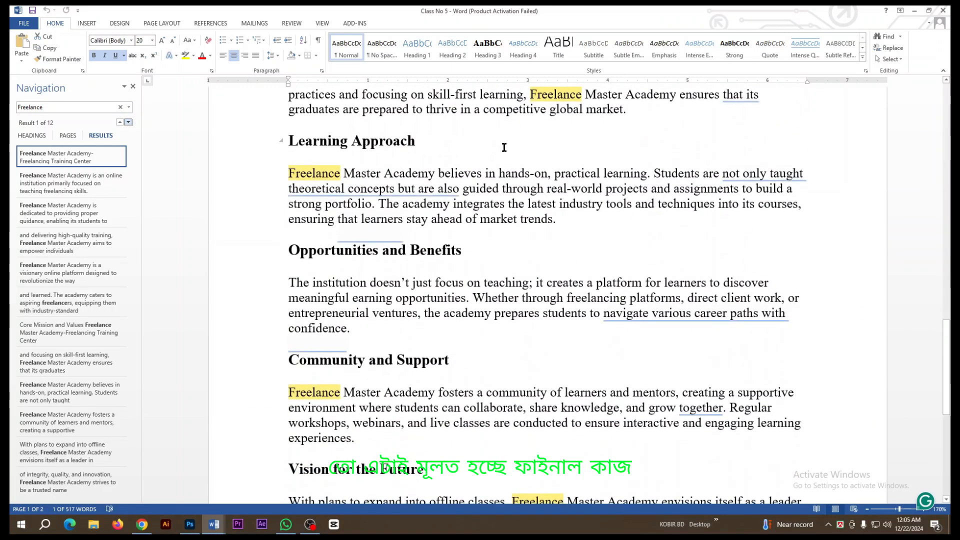
{"action": "key", "text": "Escape"}
Step: Delete the "Cut= Ctrl+ X" and "Ctrl+ C" lines beneath the first Class No: 3 heading
{"action": "scroll", "coordinate": [435, 217], "scroll_direction": "up", "scroll_amount": 20}
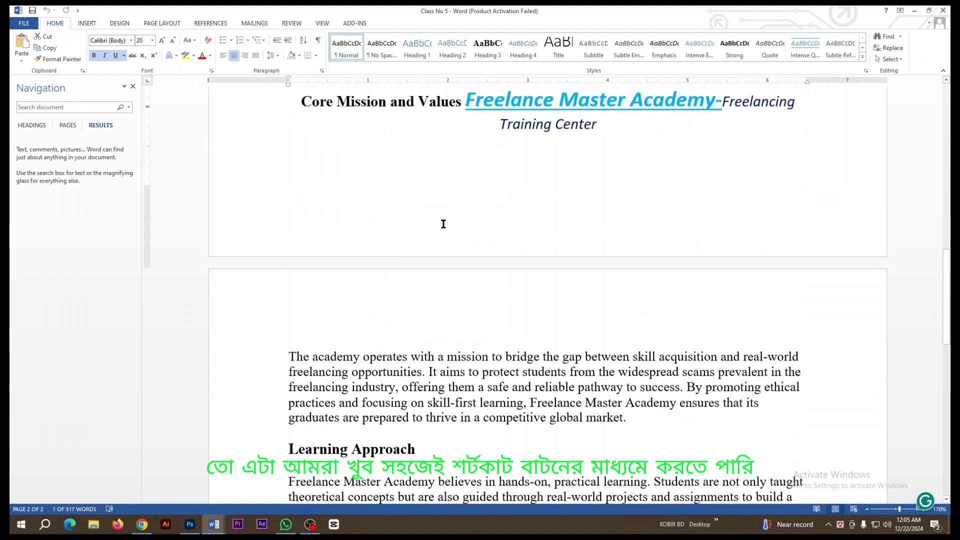
{"action": "scroll", "coordinate": [473, 259], "scroll_direction": "up", "scroll_amount": 1}
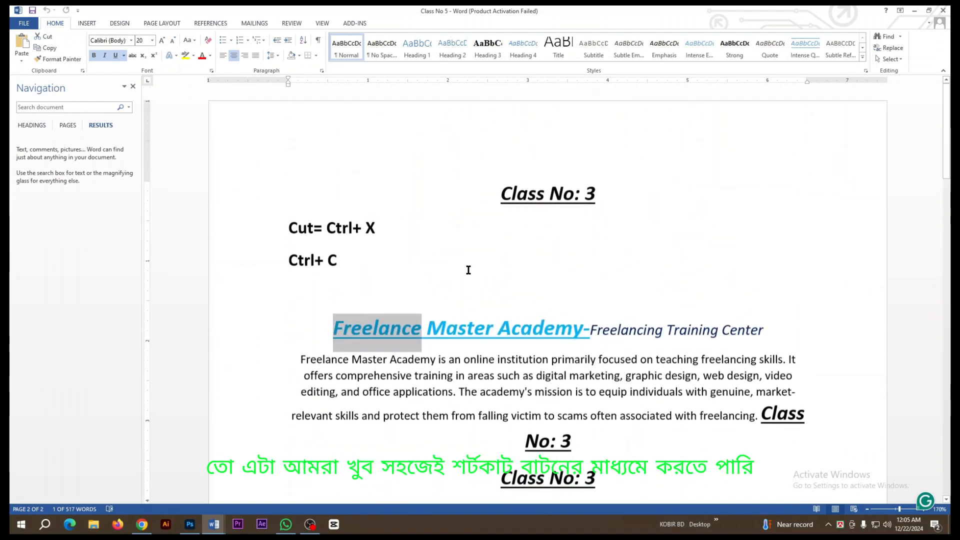
{"action": "left_click", "coordinate": [364, 260]}
{"action": "left_click_drag", "start_coordinate": [345, 251], "coordinate": [324, 227]}
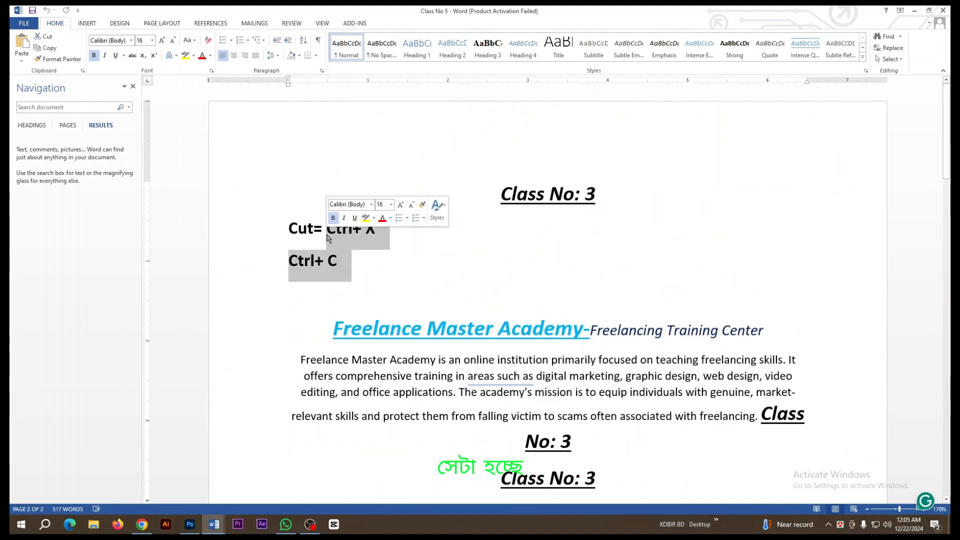
{"action": "key", "text": "ctrl+x"}
{"action": "key", "text": "BackSpace"}
{"action": "key", "text": "BackSpace"}
{"action": "key", "text": "BackSpace"}
{"action": "key", "text": "BackSpace"}
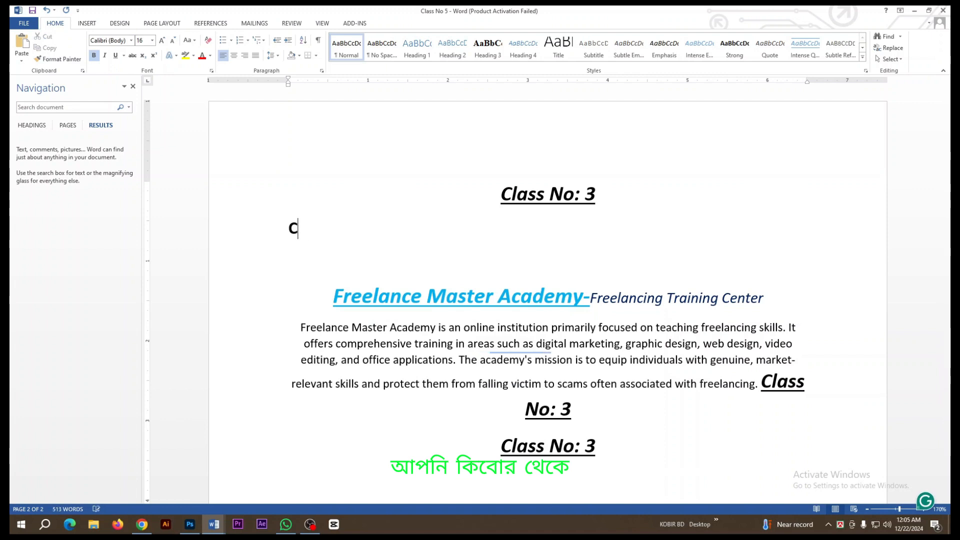
Step: Write "Find+ Cltr+ F" on the line beneath the first Class No: 3 heading
{"action": "type", "text": "Fine"}
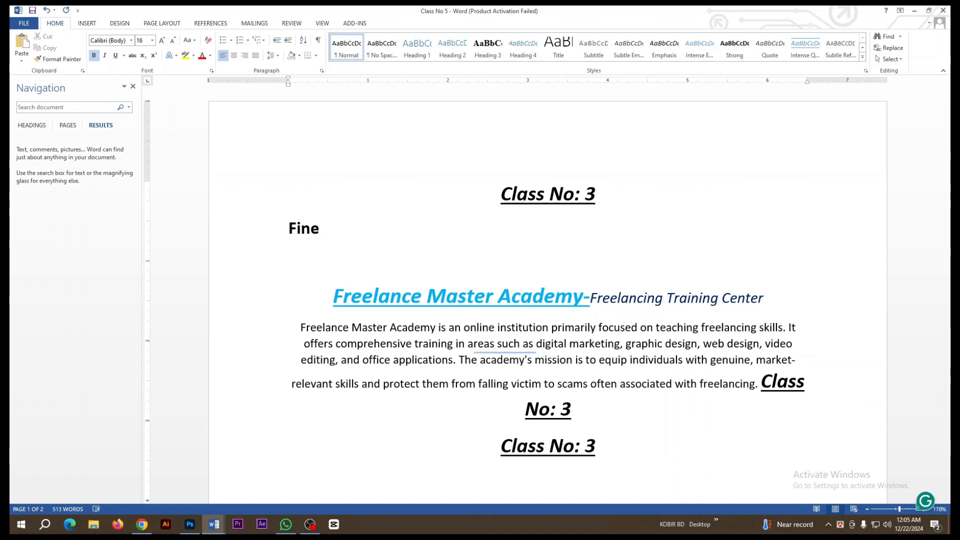
{"action": "key", "text": "BackSpace"}
{"action": "type", "text": "d+ Cl"}
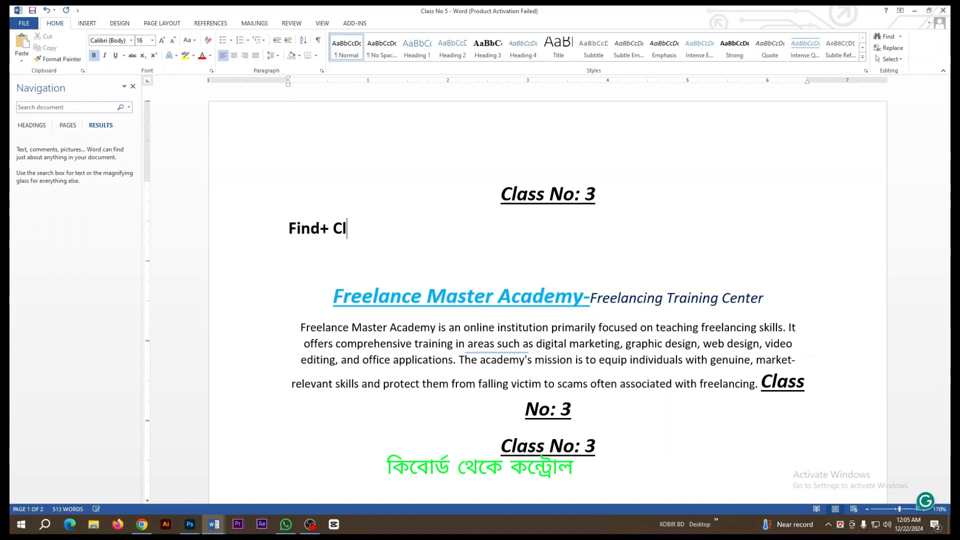
{"action": "type", "text": "tr+ F"}
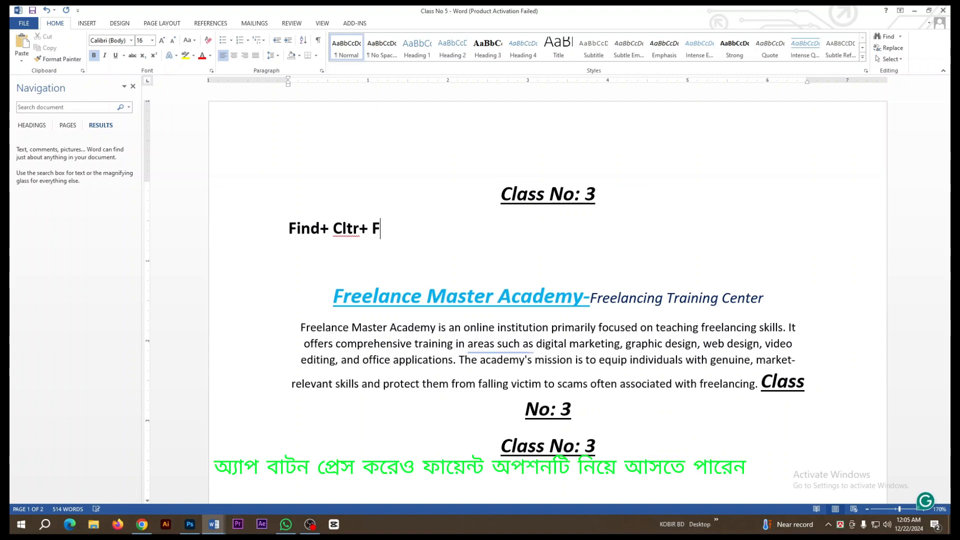
Step: Bring up the document search for "Freelance" again, then clear and close it
{"action": "key", "text": "ctrl+f"}
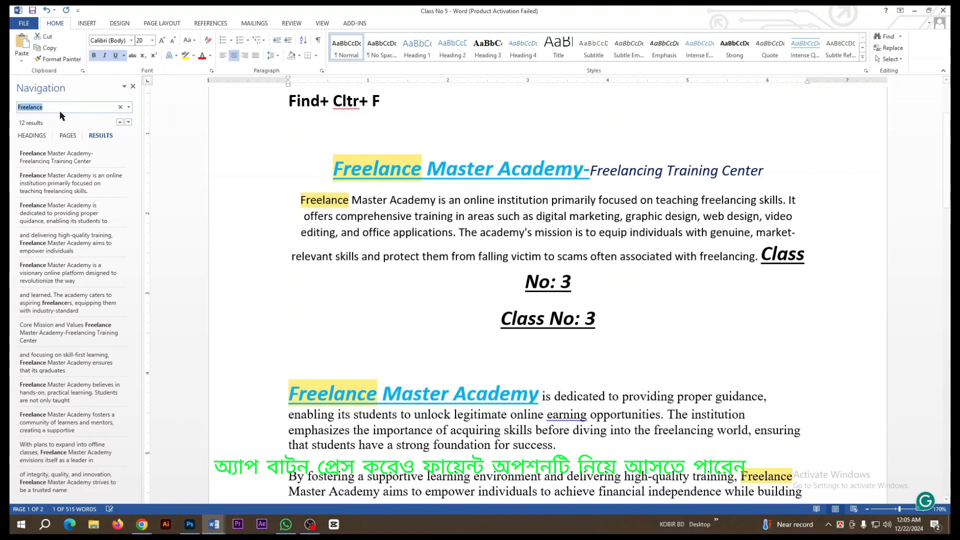
{"action": "left_click", "coordinate": [120, 107]}
{"action": "left_click", "coordinate": [133, 88]}
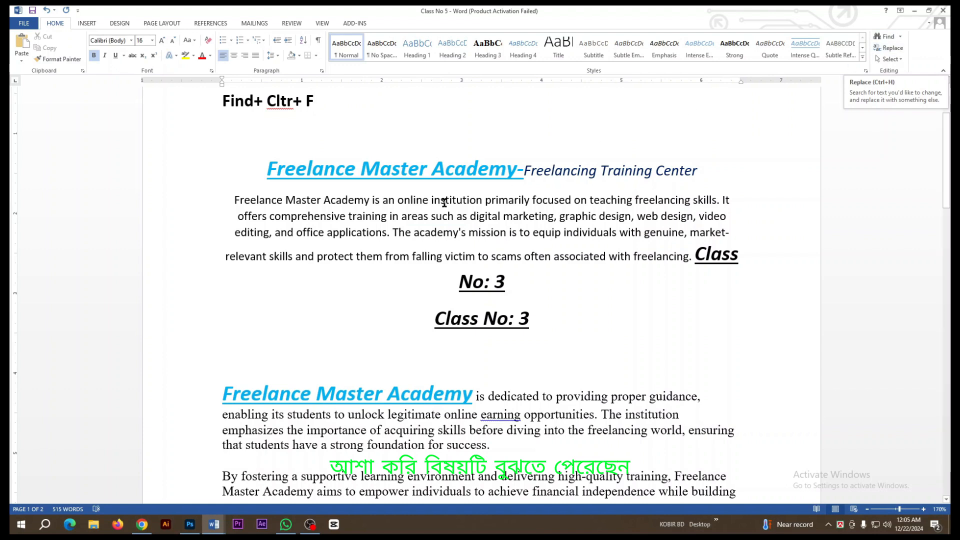
Step: Add a blank line beneath the "Find+ Cltr+ F" line under the first Class No: 3 heading
{"action": "left_click", "coordinate": [524, 169]}
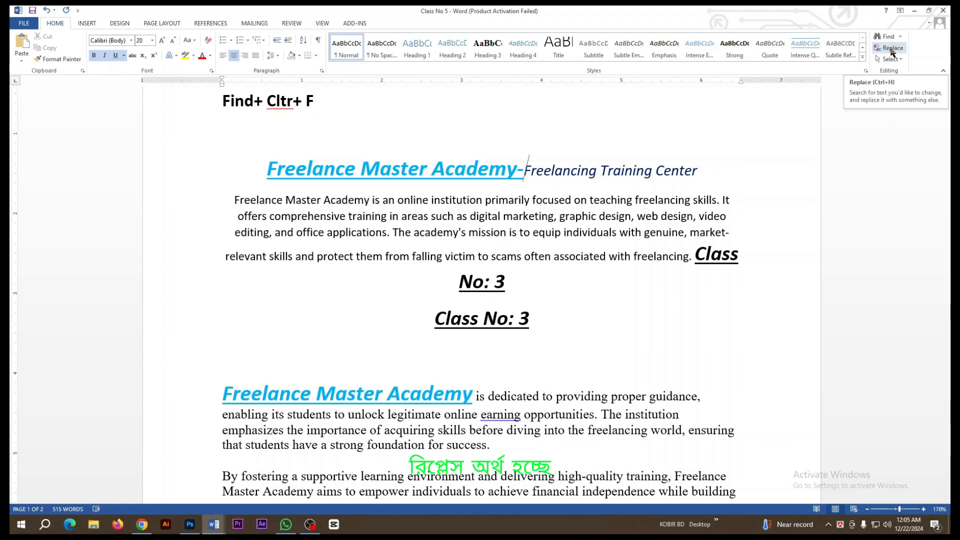
{"action": "scroll", "coordinate": [535, 181], "scroll_direction": "up", "scroll_amount": 3}
{"action": "left_click", "coordinate": [358, 187]}
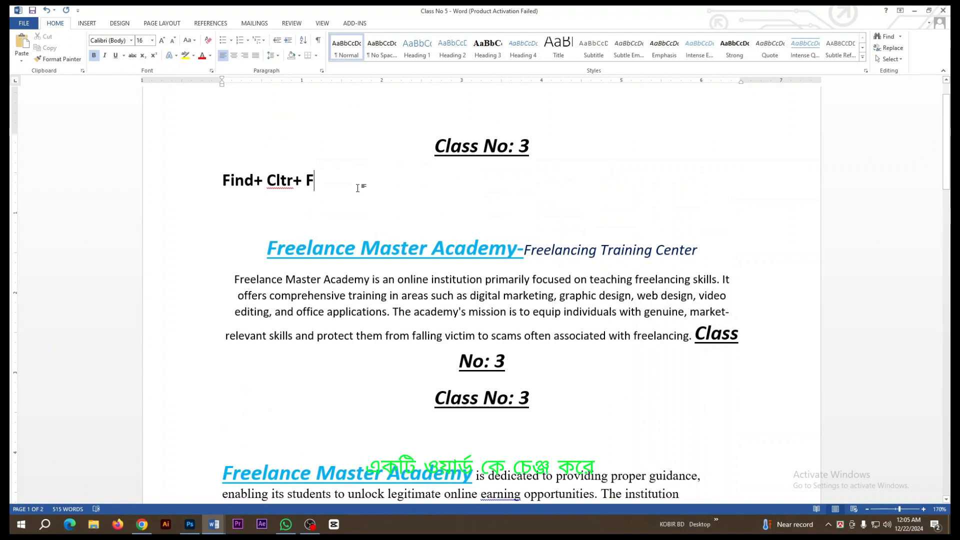
{"action": "key", "text": "Return"}
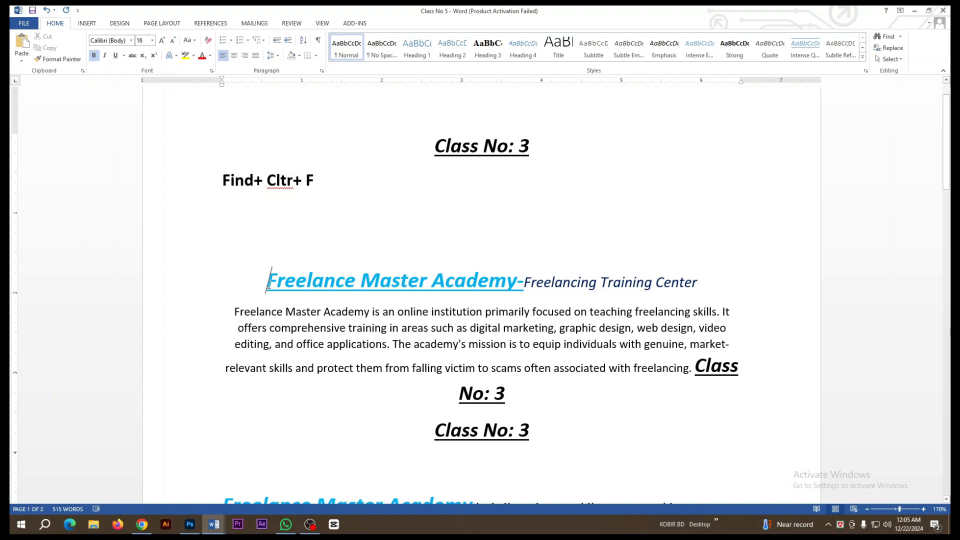
{"action": "left_click_drag", "start_coordinate": [268, 282], "coordinate": [448, 290]}
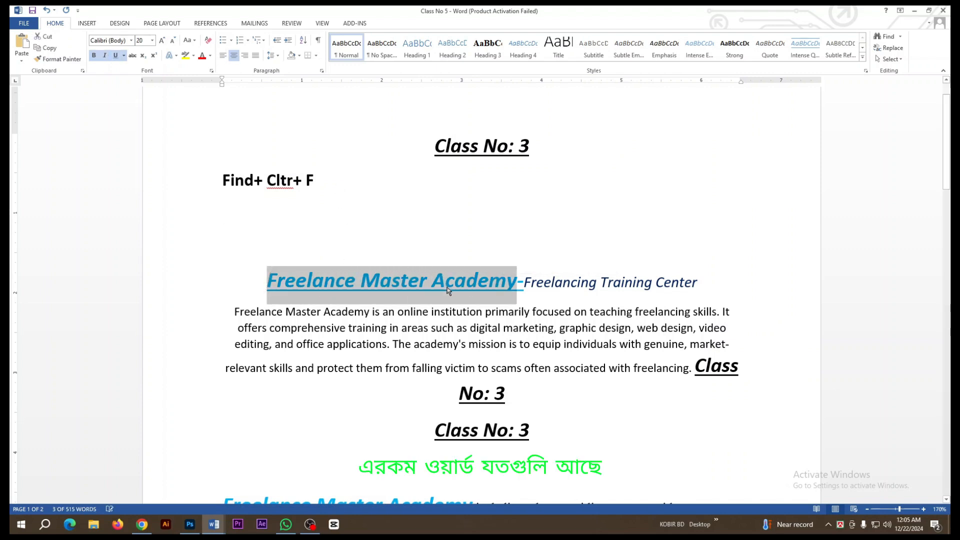
{"action": "left_click", "coordinate": [234, 231]}
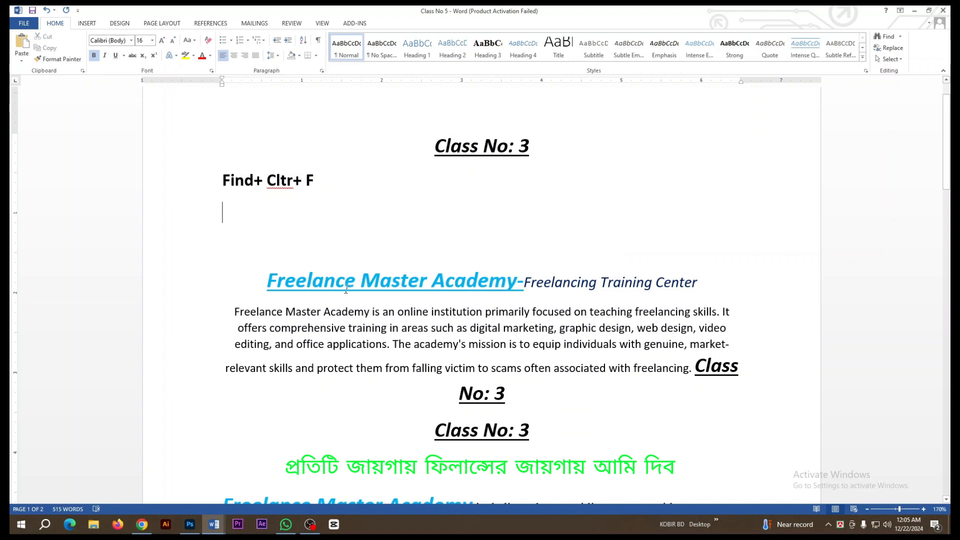
{"action": "left_click_drag", "start_coordinate": [356, 283], "coordinate": [266, 283]}
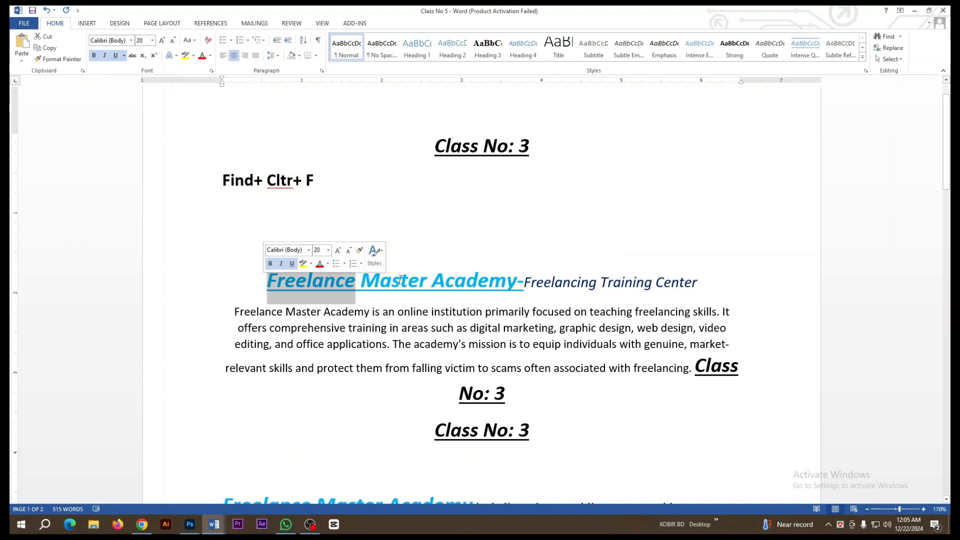
{"action": "left_click", "coordinate": [246, 224]}
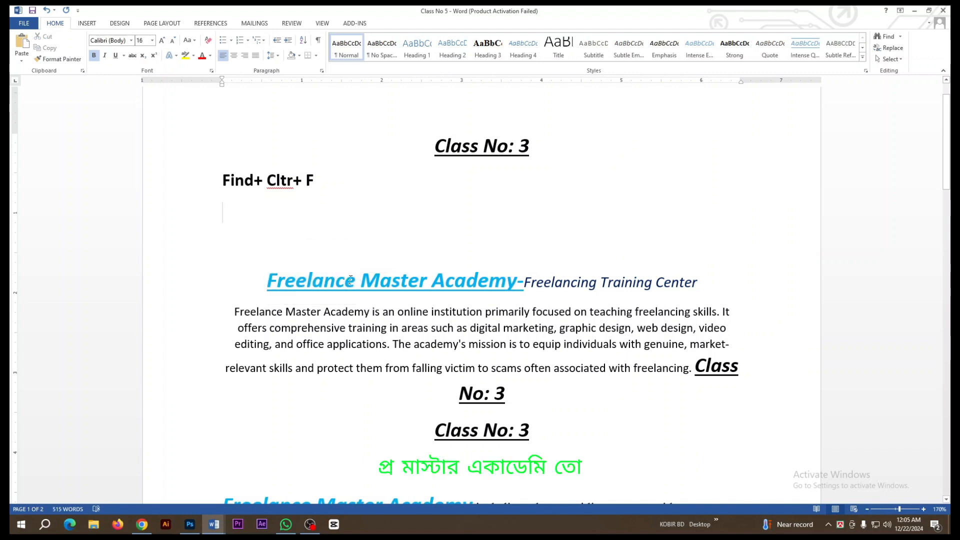
Step: Select the word "Freelance" in the title line, open Replace for it, and move the dialog clear of the title
{"action": "left_click_drag", "start_coordinate": [356, 284], "coordinate": [270, 284]}
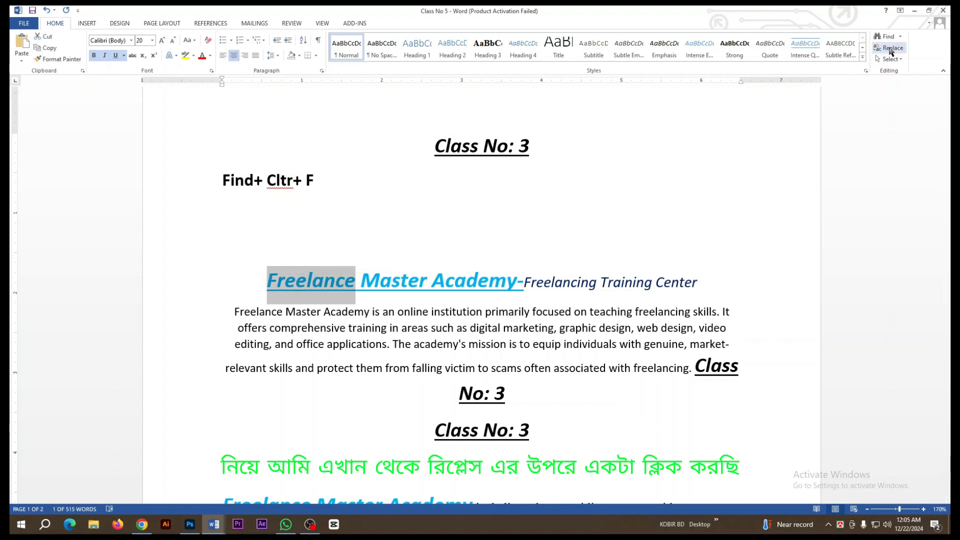
{"action": "left_click", "coordinate": [889, 51]}
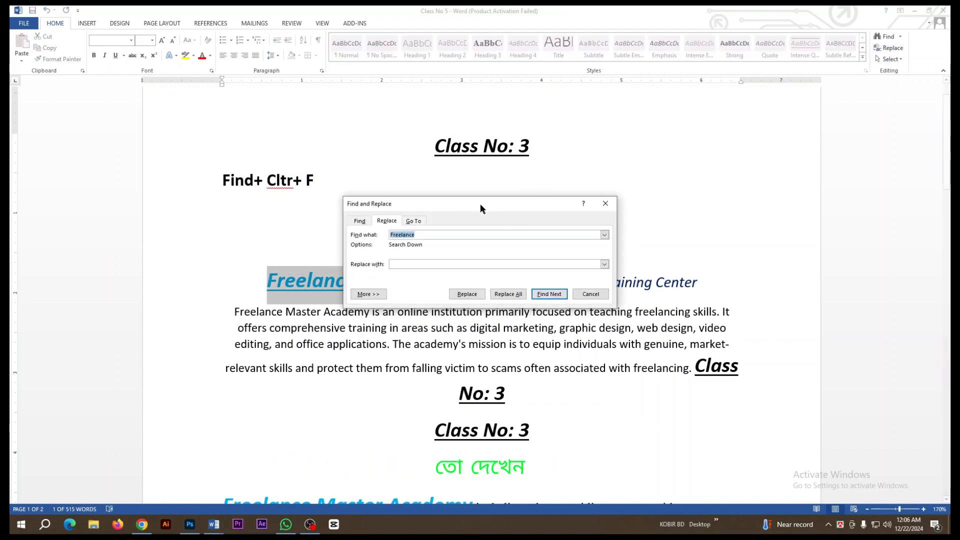
{"action": "left_click_drag", "start_coordinate": [481, 208], "coordinate": [570, 144]}
{"action": "left_click", "coordinate": [510, 171]}
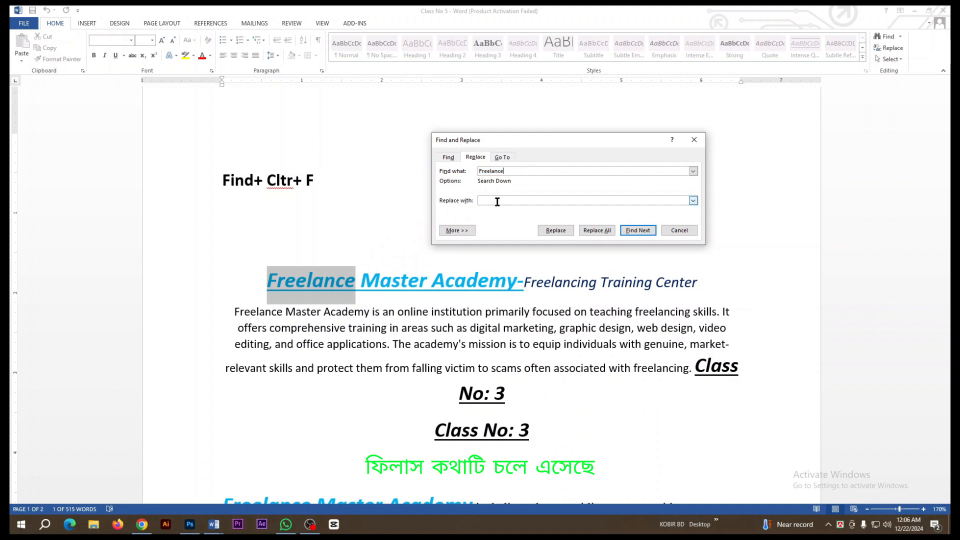
{"action": "double_click", "coordinate": [520, 171]}
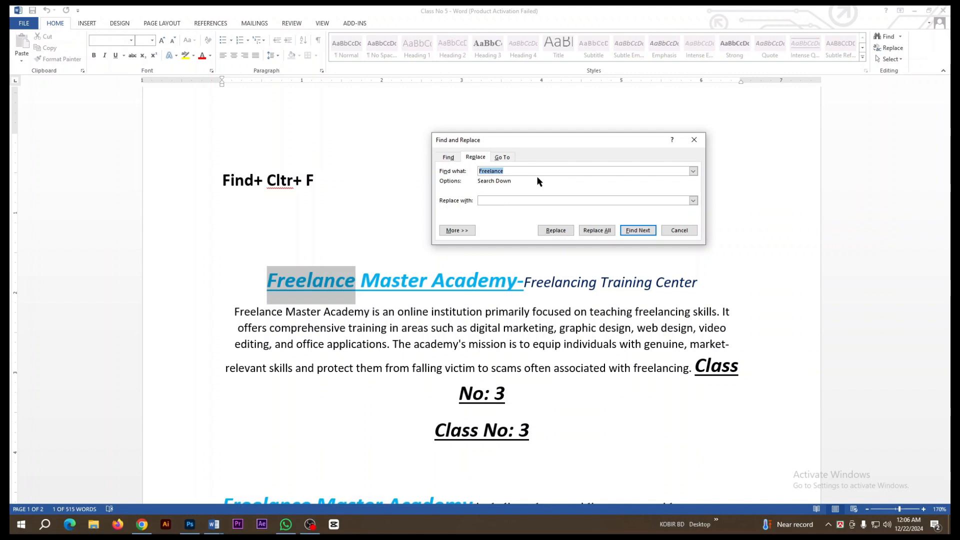
{"action": "left_click", "coordinate": [502, 200]}
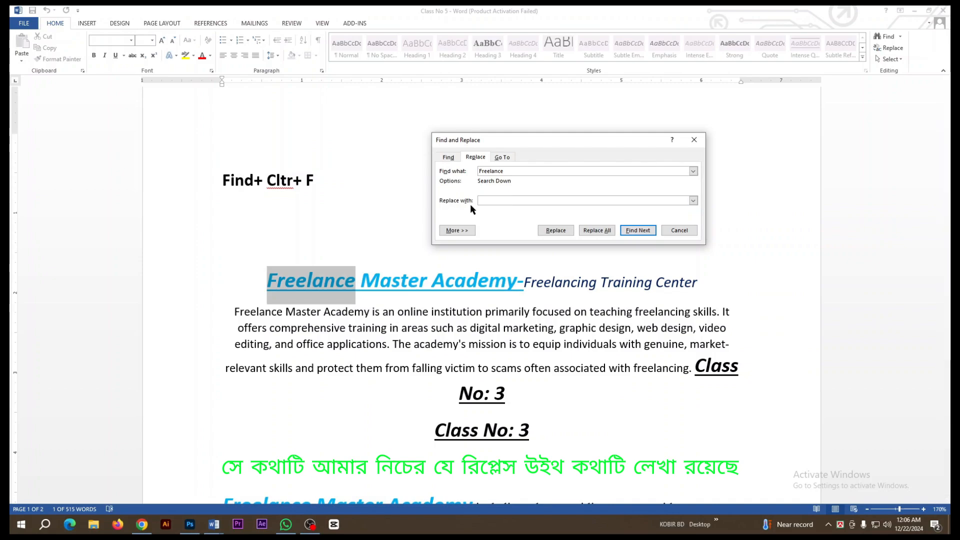
{"action": "key", "text": "Print"}
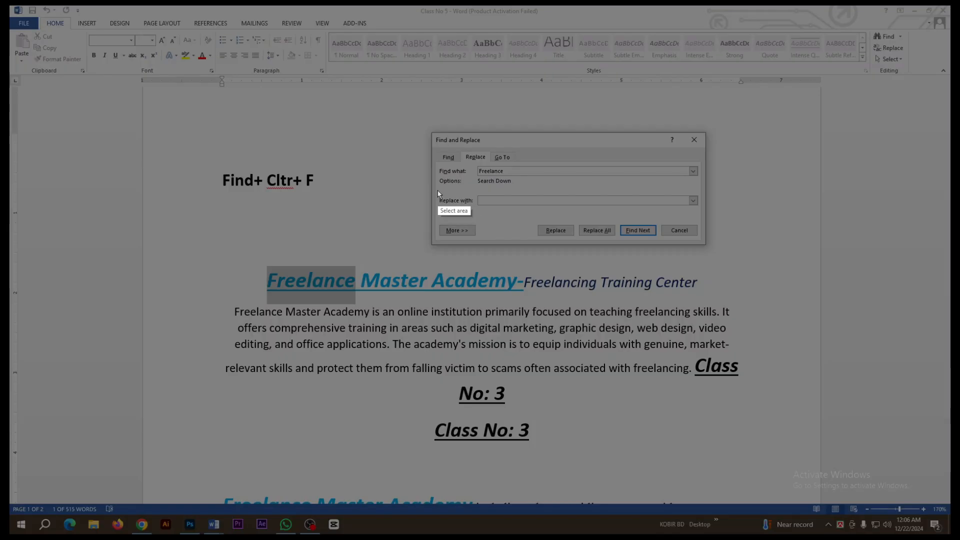
{"action": "left_click_drag", "start_coordinate": [437, 190], "coordinate": [586, 210]}
{"action": "key", "text": "Escape"}
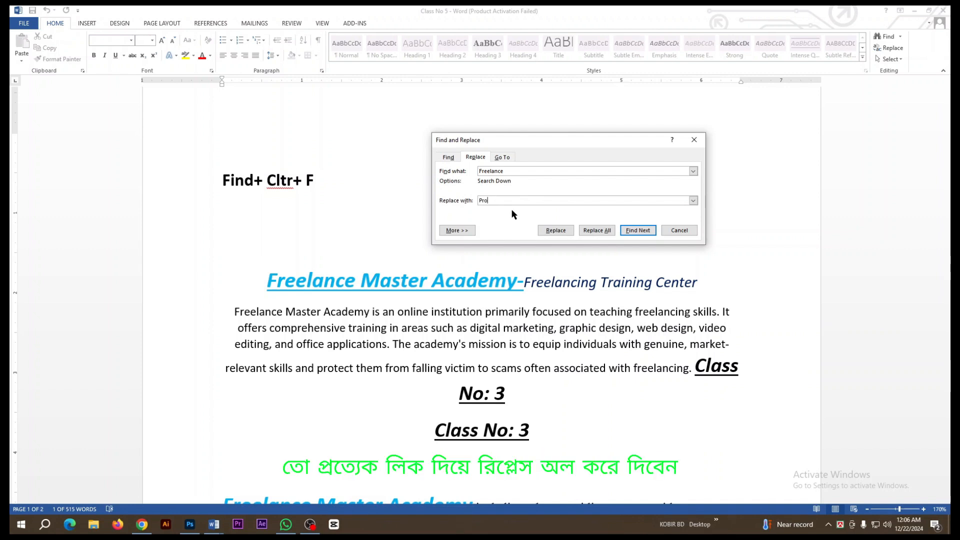
Step: Replace every "Freelance" in the document with "Pro", continuing the search from the beginning, and close the Find and Replace dialog
{"action": "left_click", "coordinate": [590, 232]}
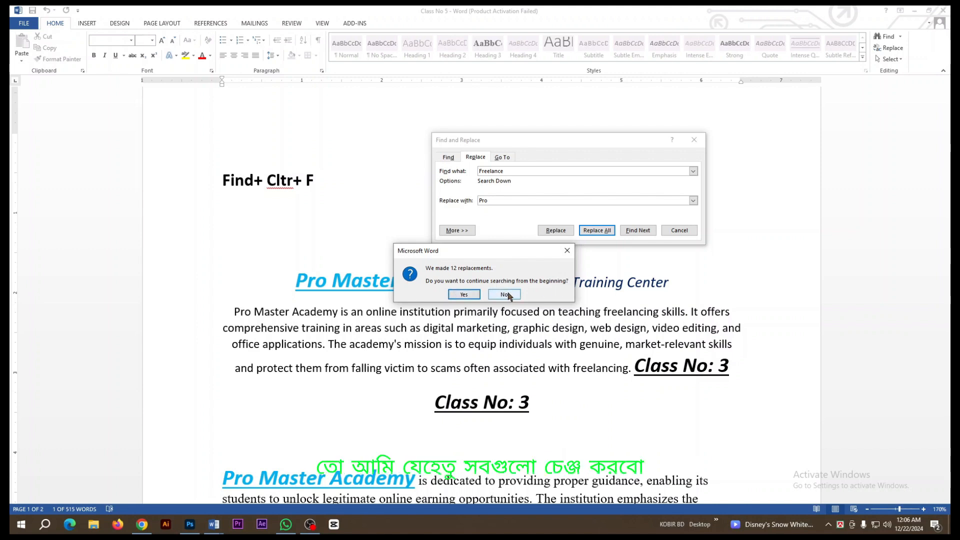
{"action": "left_click", "coordinate": [465, 295]}
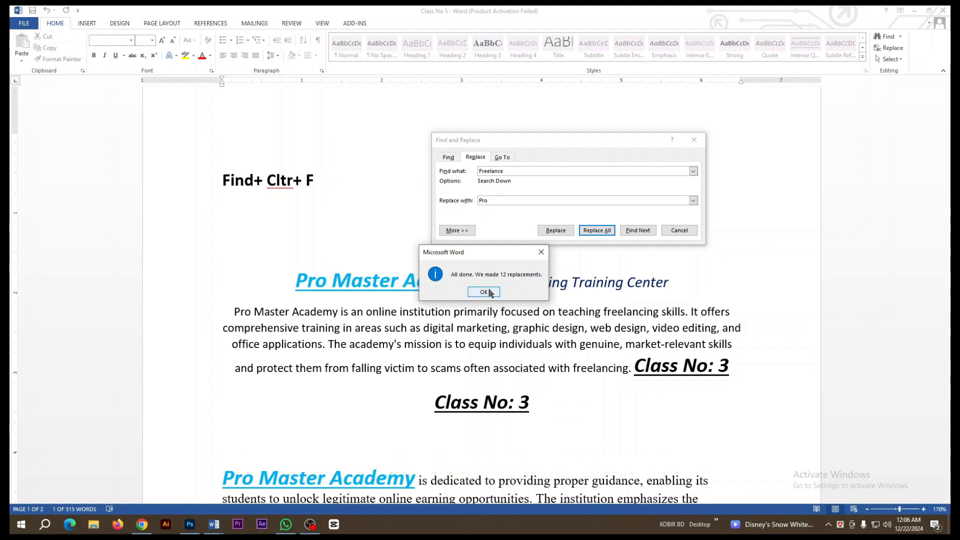
{"action": "left_click", "coordinate": [484, 291]}
{"action": "left_click", "coordinate": [679, 229]}
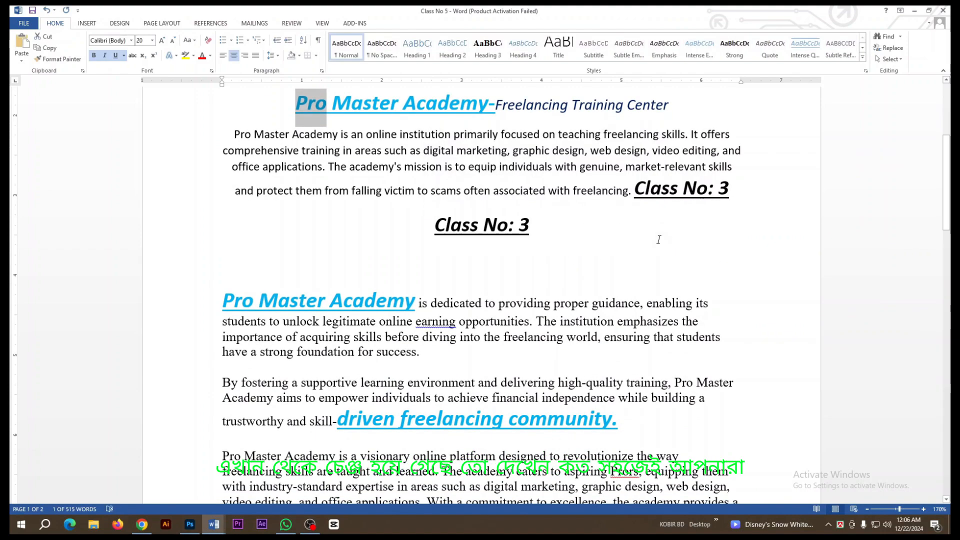
Step: Look through the document to check where "Pro" has been substituted in the titles and paragraphs
{"action": "scroll", "coordinate": [500, 267], "scroll_direction": "up", "scroll_amount": 3}
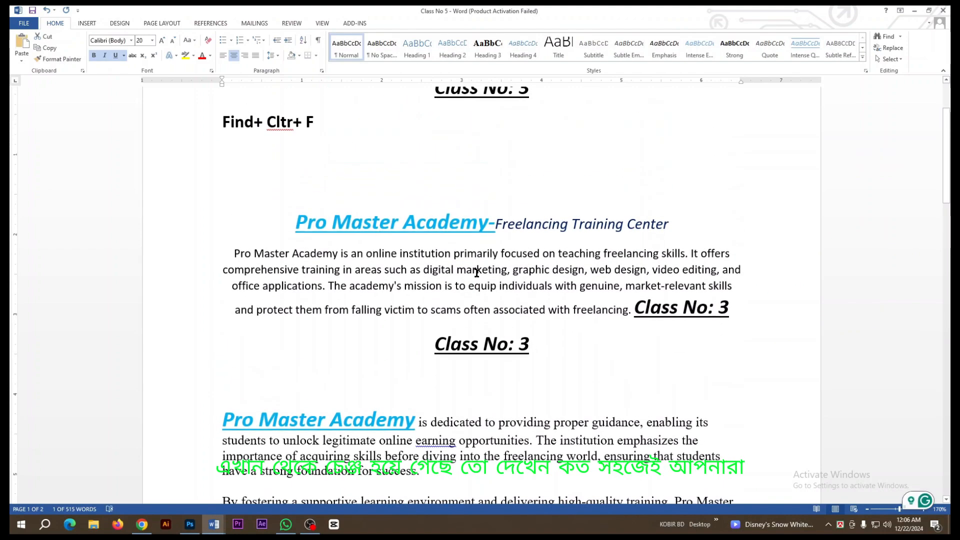
{"action": "scroll", "coordinate": [476, 273], "scroll_direction": "down", "scroll_amount": 10}
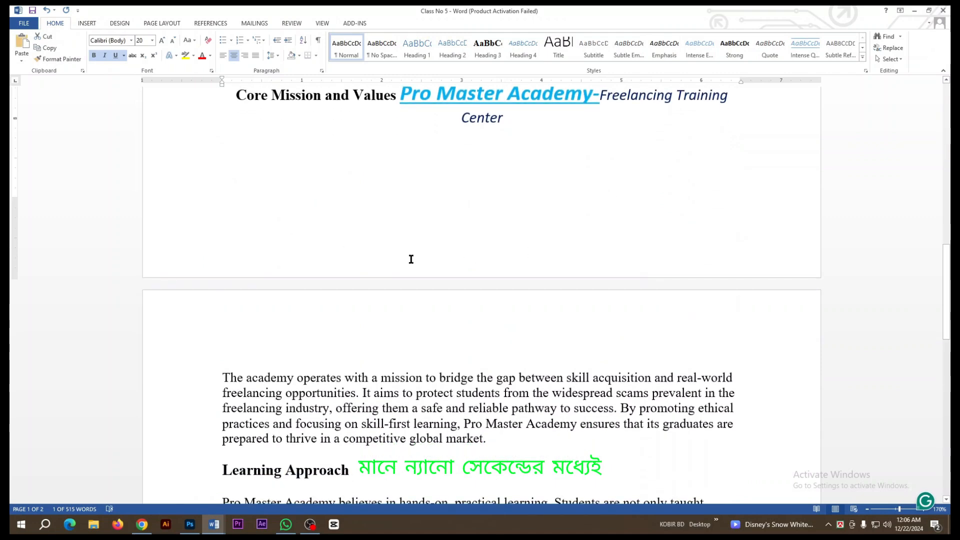
{"action": "scroll", "coordinate": [411, 259], "scroll_direction": "up", "scroll_amount": 4}
{"action": "scroll", "coordinate": [501, 269], "scroll_direction": "up", "scroll_amount": 1}
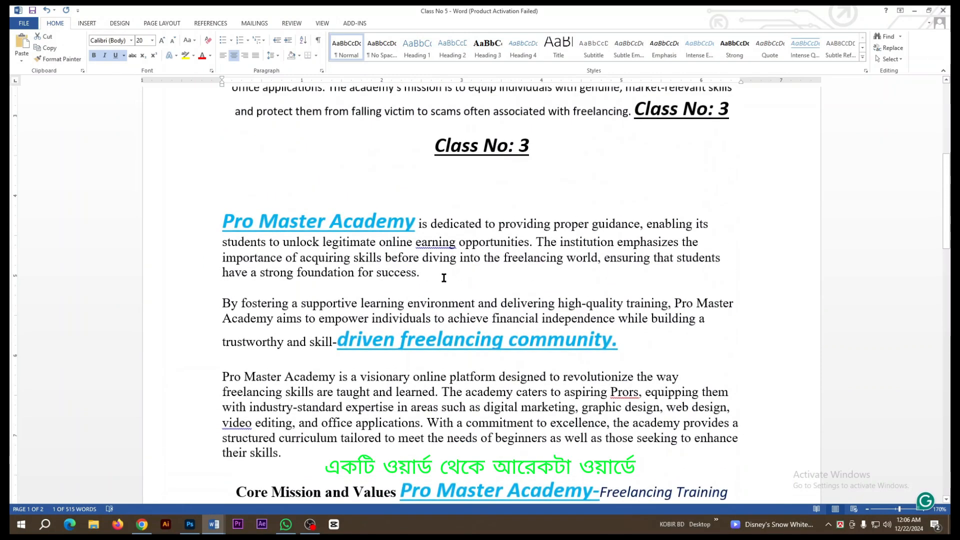
{"action": "left_click", "coordinate": [483, 278]}
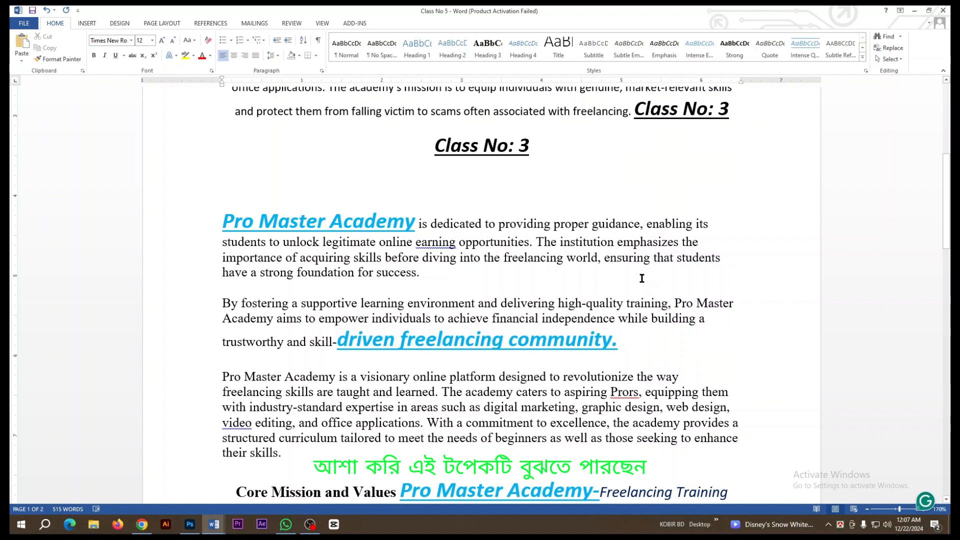
Step: Select the document's entire contents with Select All and look over the selection back to the first page
{"action": "left_click", "coordinate": [894, 59]}
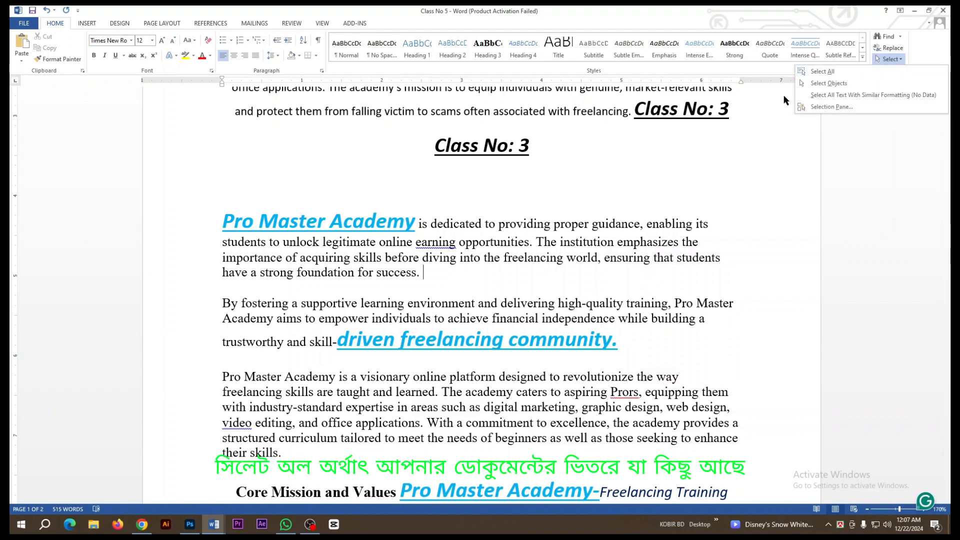
{"action": "left_click", "coordinate": [577, 188]}
{"action": "scroll", "coordinate": [577, 188], "scroll_direction": "up", "scroll_amount": 8}
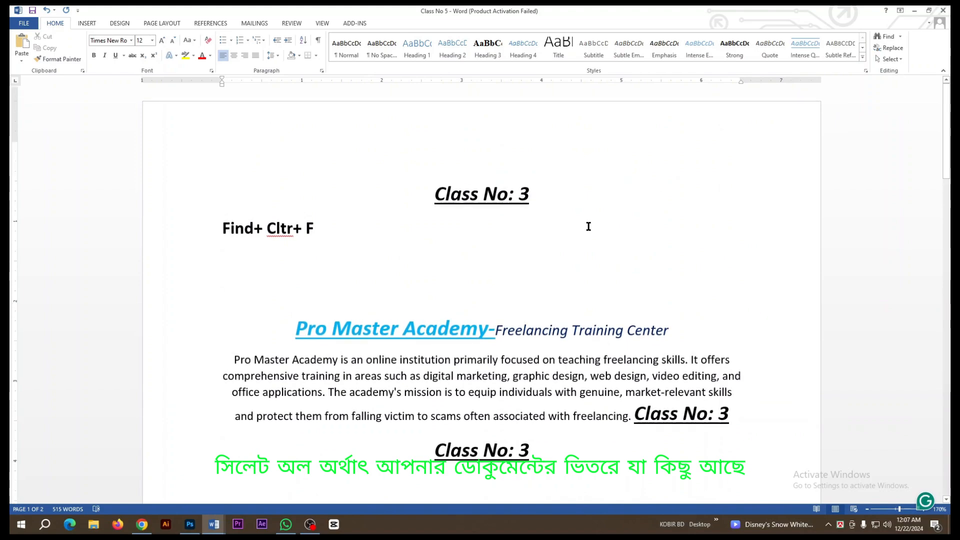
{"action": "scroll", "coordinate": [587, 223], "scroll_direction": "down", "scroll_amount": 5}
{"action": "scroll", "coordinate": [590, 227], "scroll_direction": "down", "scroll_amount": 10}
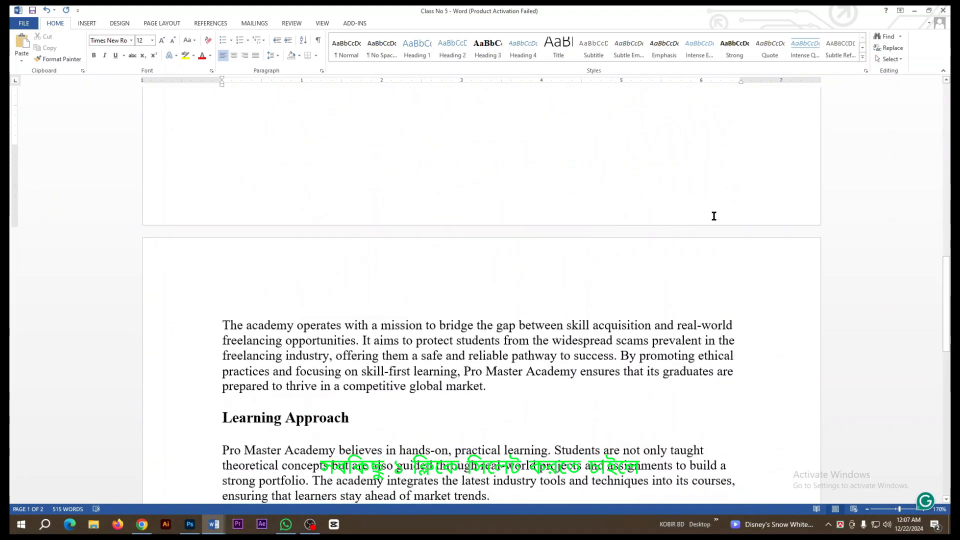
{"action": "left_click", "coordinate": [888, 59]}
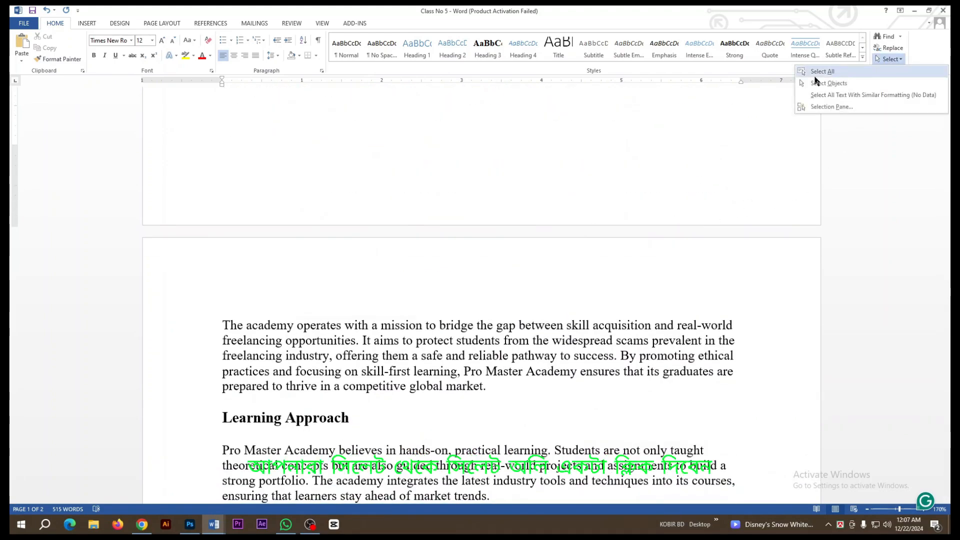
{"action": "left_click", "coordinate": [816, 73]}
{"action": "scroll", "coordinate": [601, 287], "scroll_direction": "up", "scroll_amount": 15}
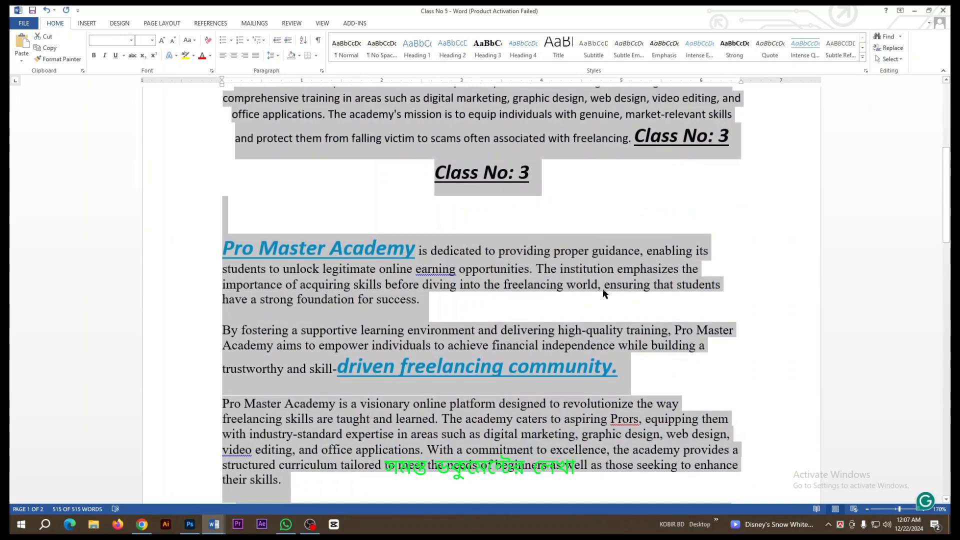
{"action": "scroll", "coordinate": [602, 289], "scroll_direction": "up", "scroll_amount": 6}
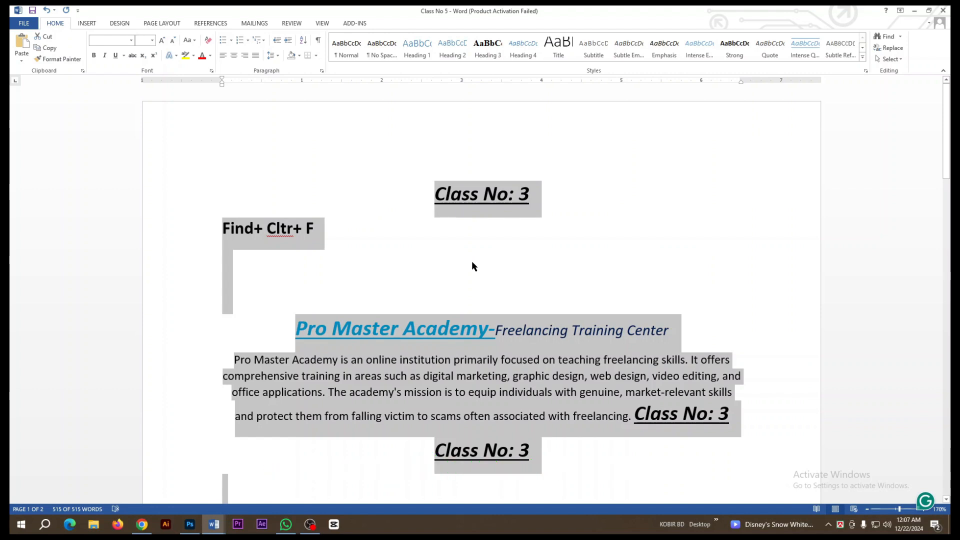
Step: Write "Ctrl+ A" on the blank line directly beneath the "Find+ Cltr+ F" line
{"action": "left_click", "coordinate": [473, 265]}
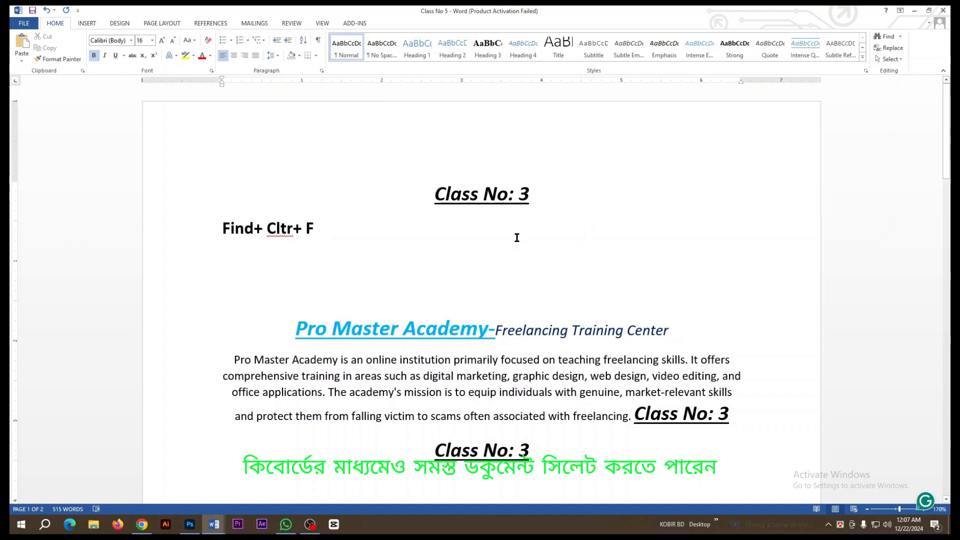
{"action": "type", "text": "C"}
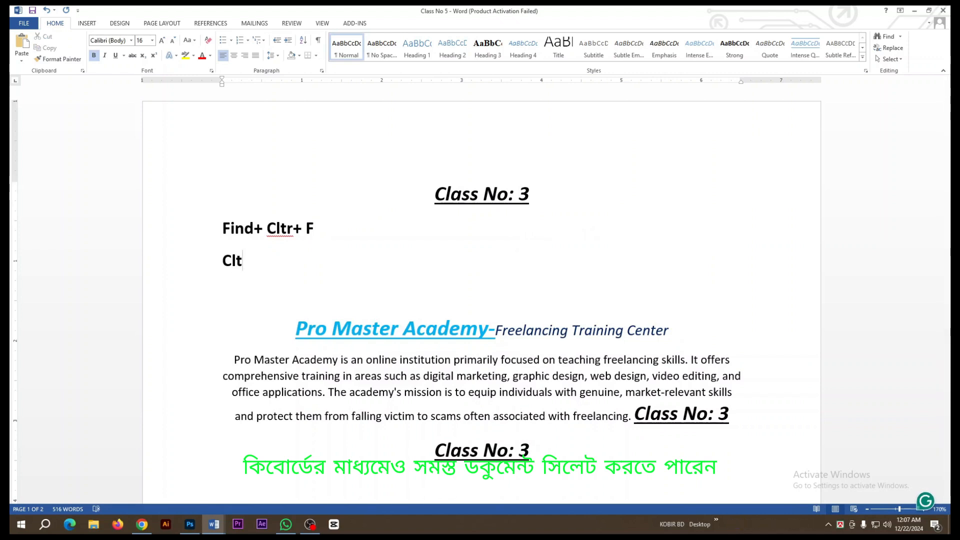
{"action": "type", "text": "trl"}
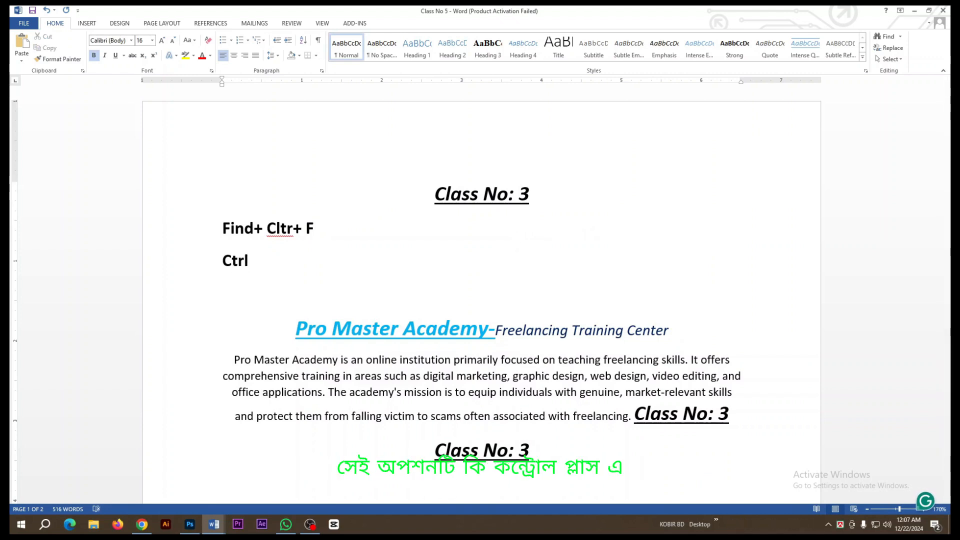
{"action": "type", "text": "+ A"}
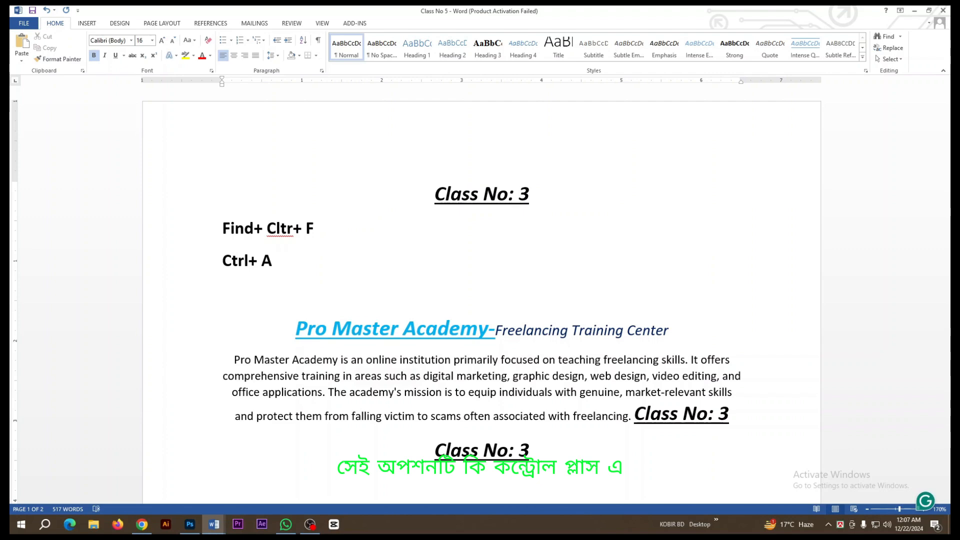
Step: Select the whole document again, including the new shortcut note, and look over the selection
{"action": "key", "text": "ctrl+a"}
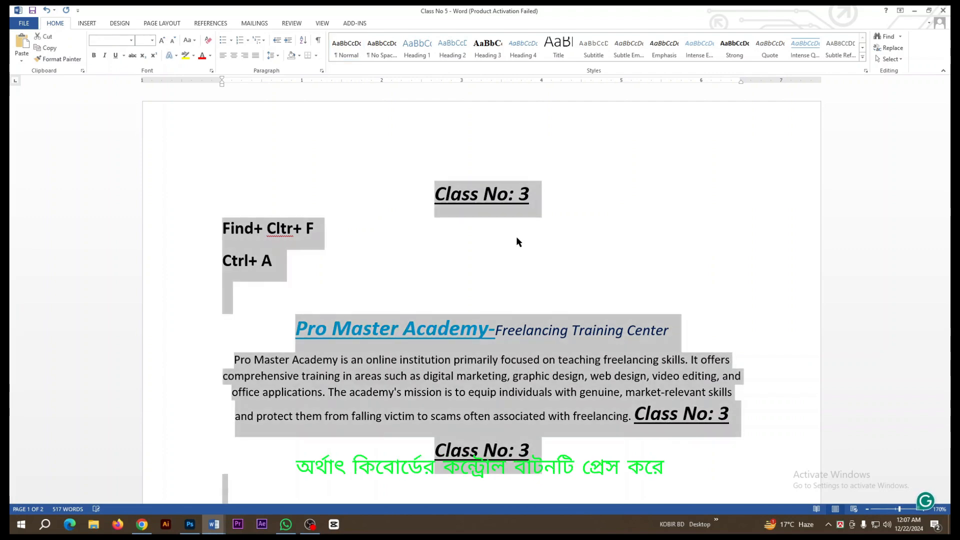
{"action": "scroll", "coordinate": [564, 254], "scroll_direction": "down", "scroll_amount": 10}
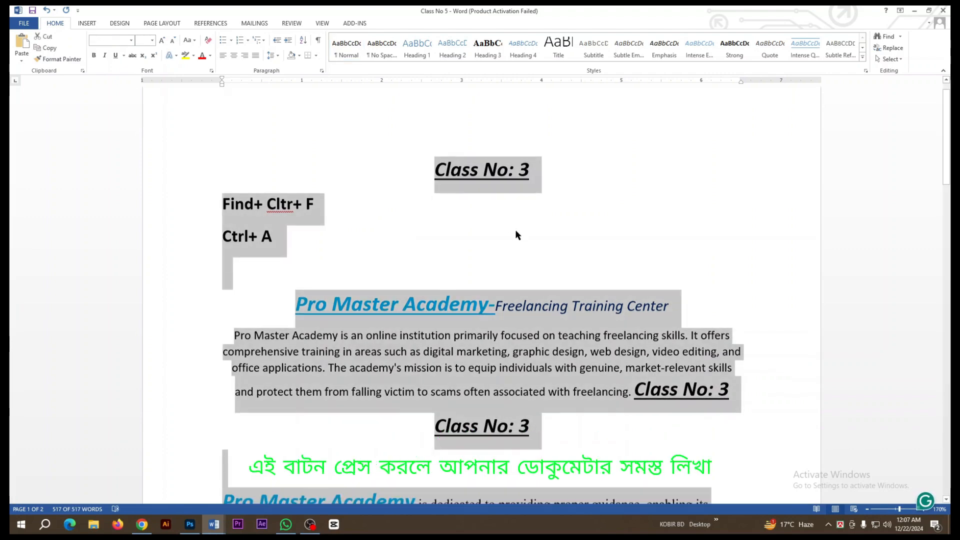